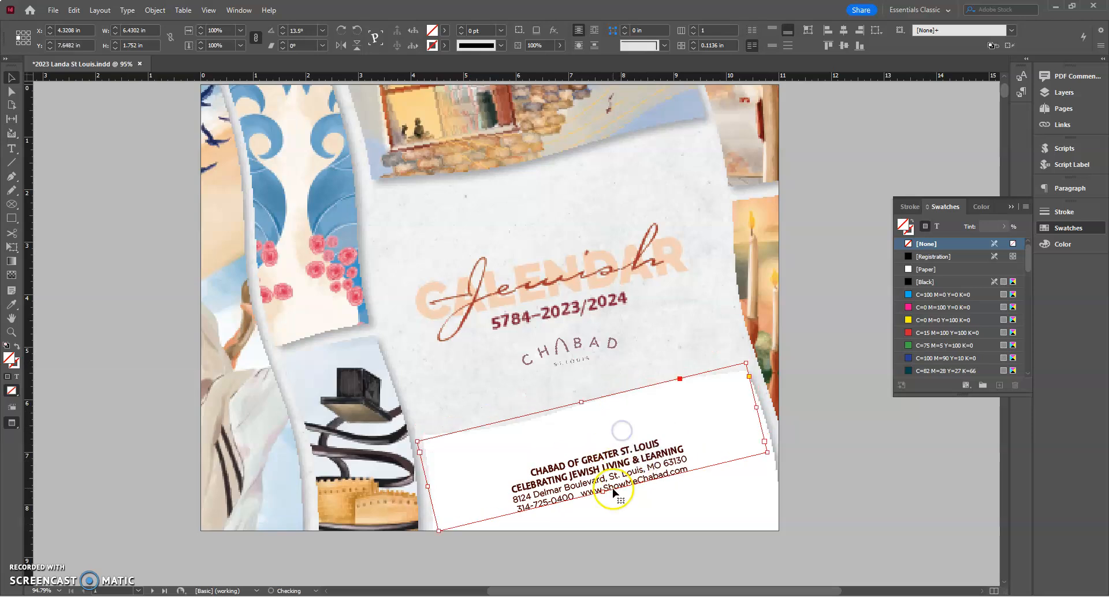
Extend the address text frame's bottom edge to a height of about 2.43 in and centre its text vertically.
{"action": "left_click_drag", "start_coordinate": [602, 491], "coordinate": [611, 527]}
{"action": "right_click", "coordinate": [606, 467]}
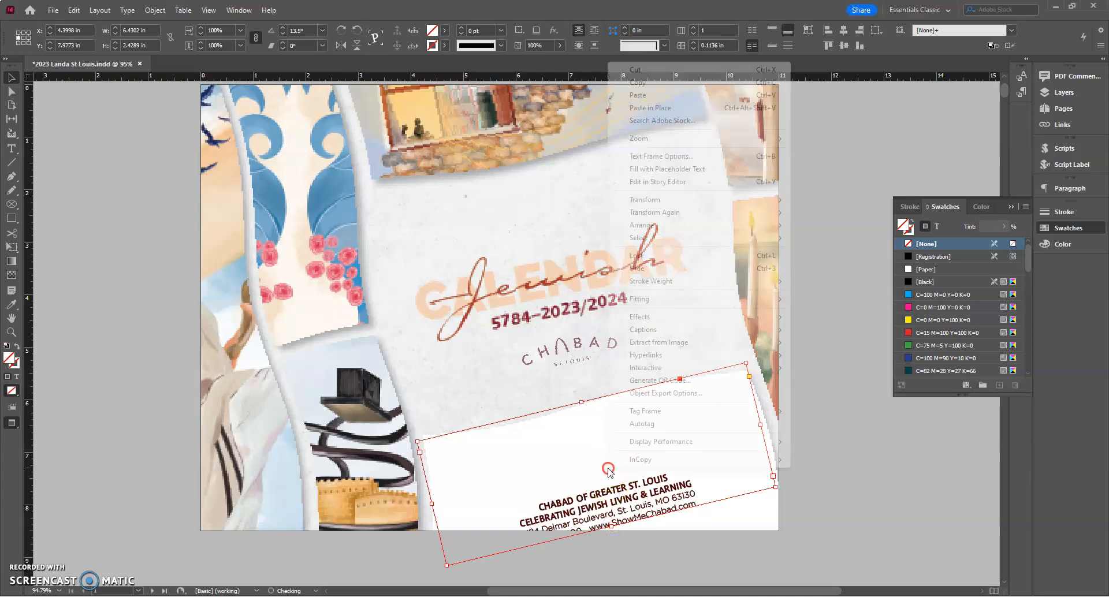
{"action": "left_click", "coordinate": [681, 157]}
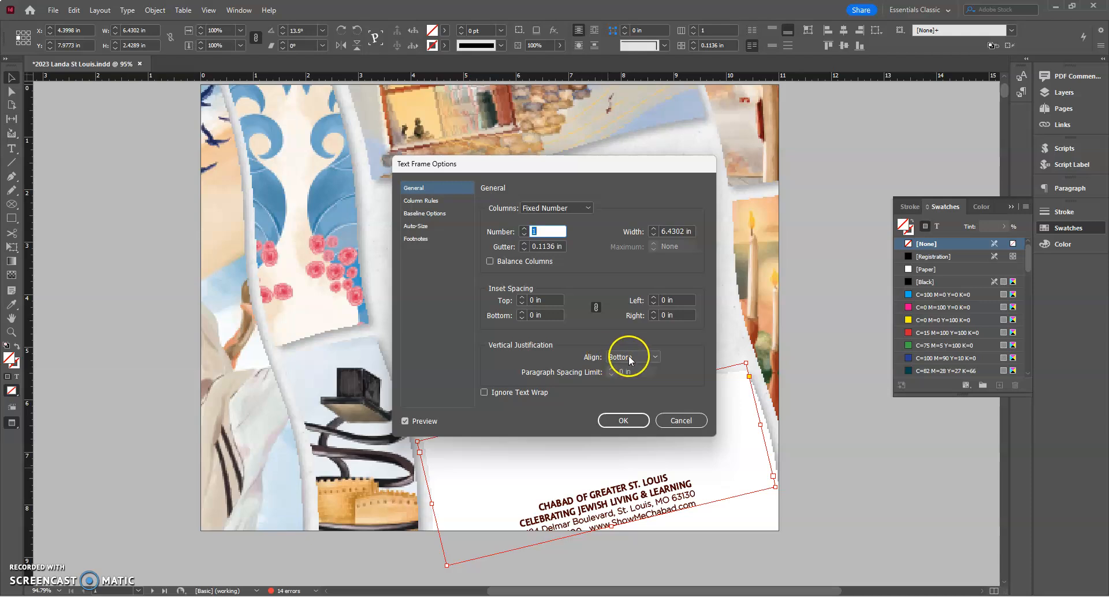
{"action": "left_click", "coordinate": [628, 357]}
{"action": "left_click", "coordinate": [628, 382]}
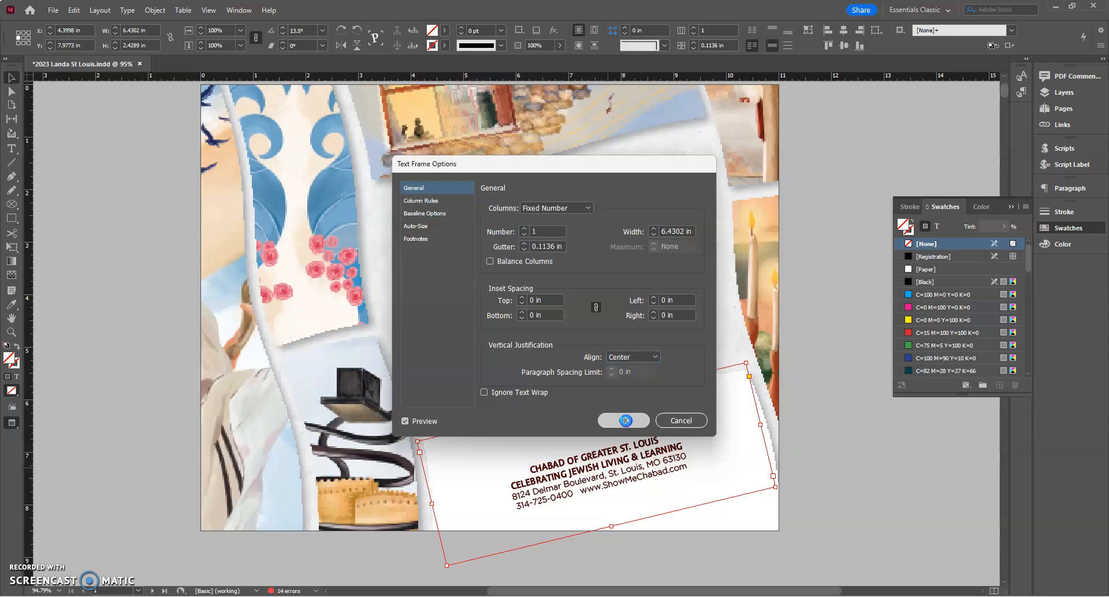
{"action": "left_click", "coordinate": [625, 420]}
Delete the empty line above the address text and set the text frame's rotation to 13°.
{"action": "double_click", "coordinate": [607, 434]}
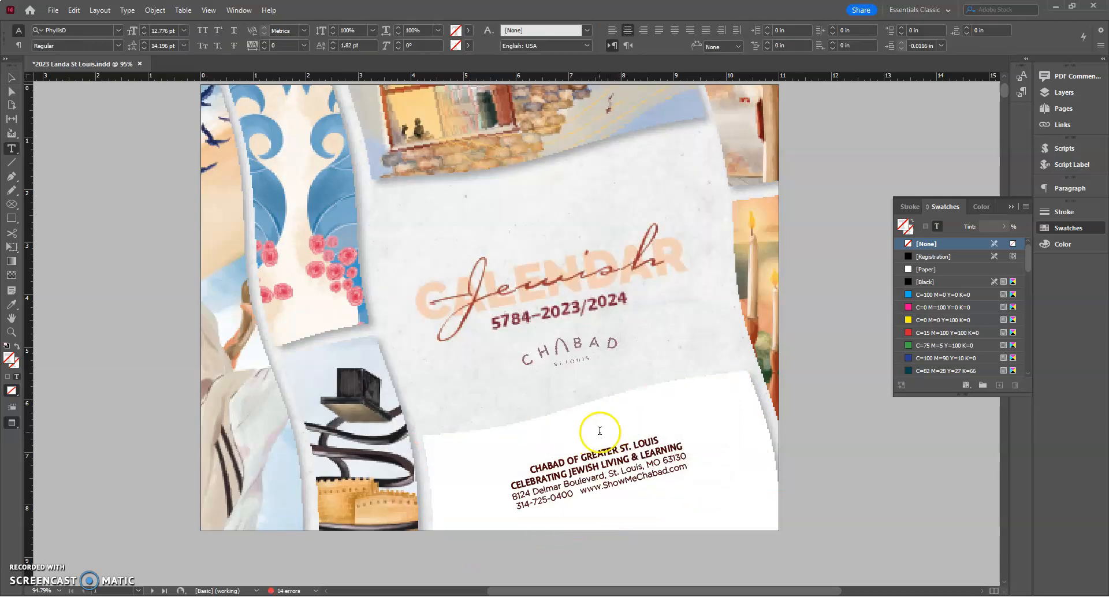
{"action": "key", "text": "Delete"}
{"action": "left_click", "coordinate": [605, 480]}
{"action": "left_click", "coordinate": [11, 77]}
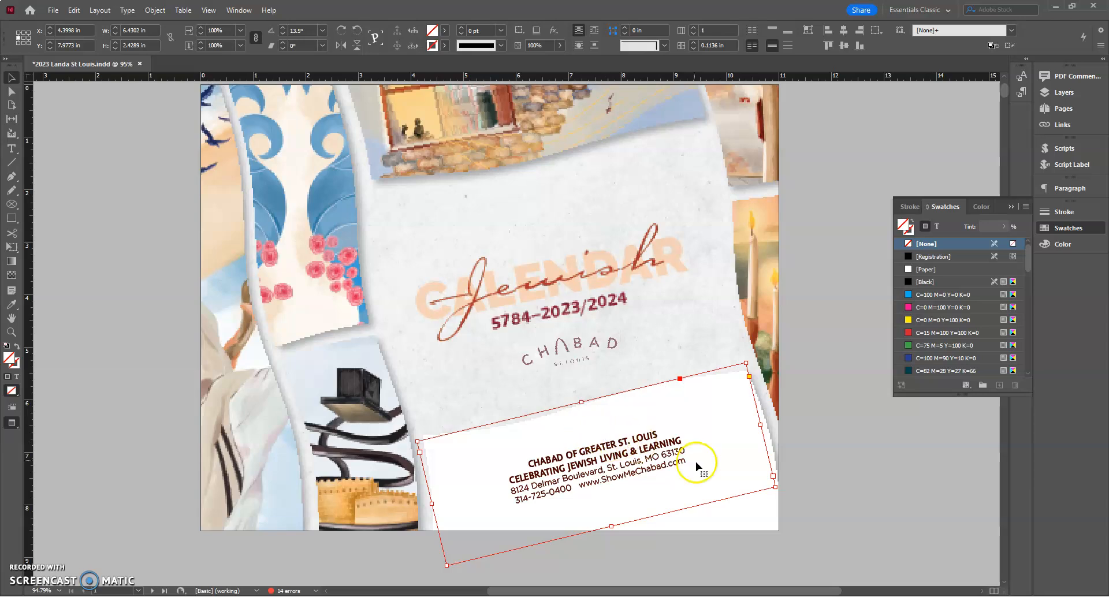
{"action": "left_click", "coordinate": [305, 30]}
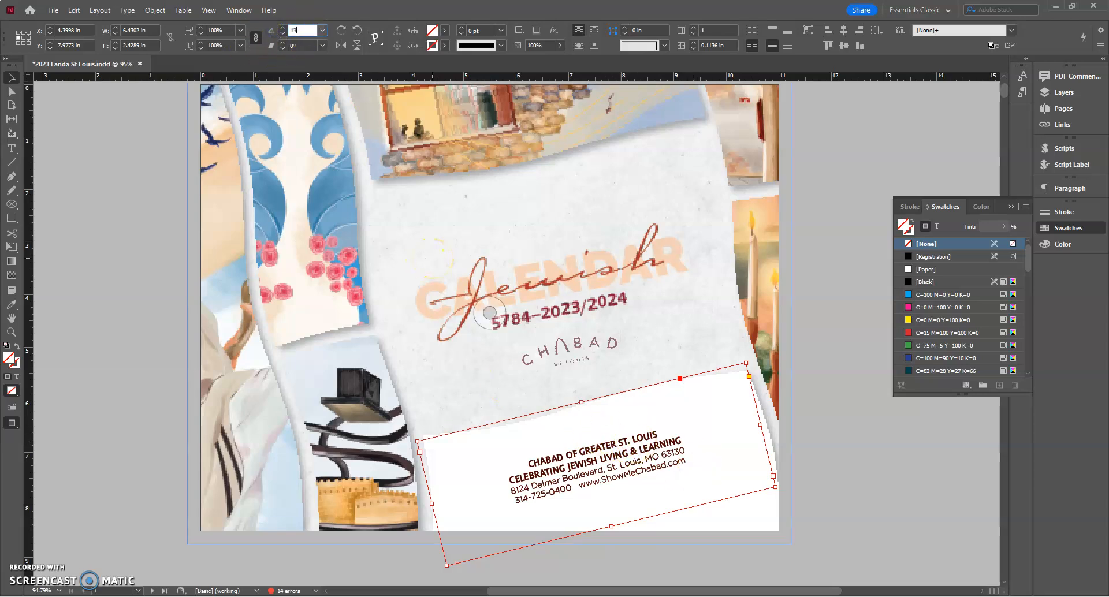
{"action": "key", "text": "Tab"}
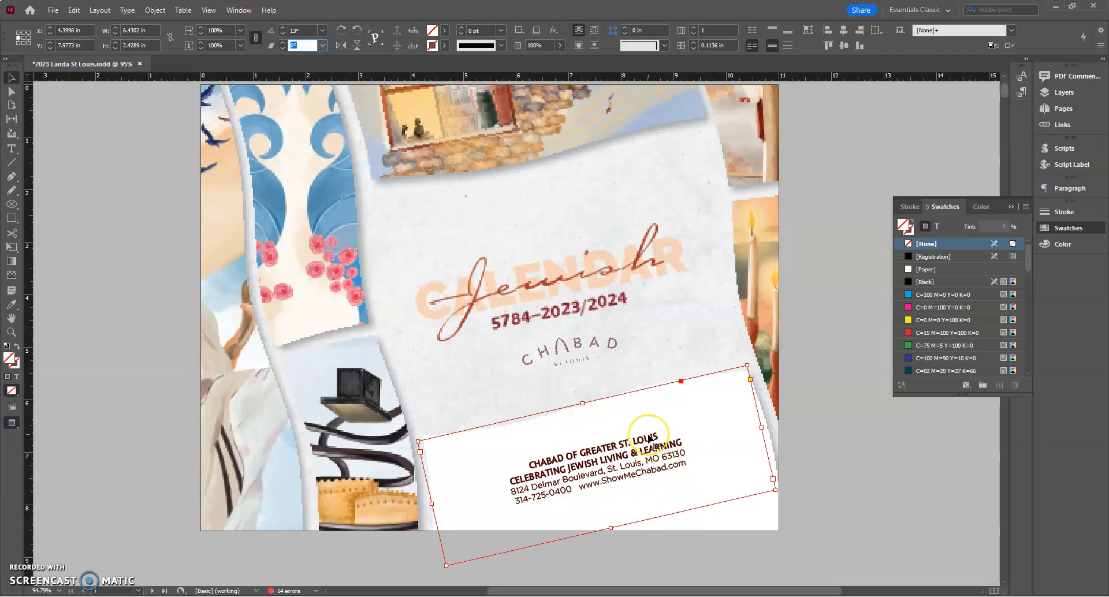
Sample a color theme from the cover's Jewish Calendar title area and add the Colorful theme to the swatches.
{"action": "double_click", "coordinate": [649, 447]}
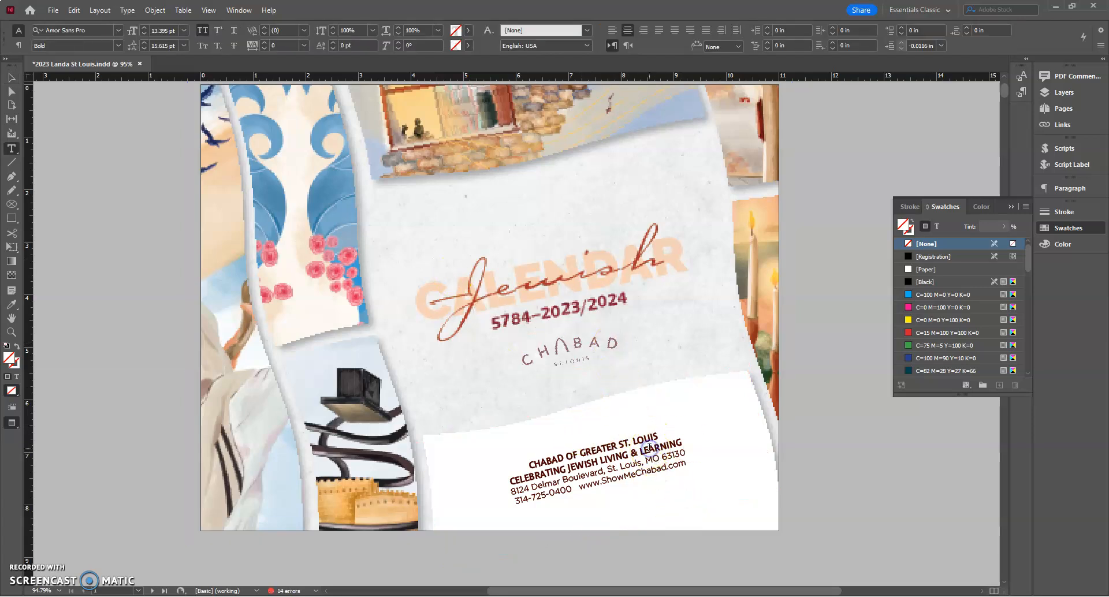
{"action": "left_click", "coordinate": [11, 305]}
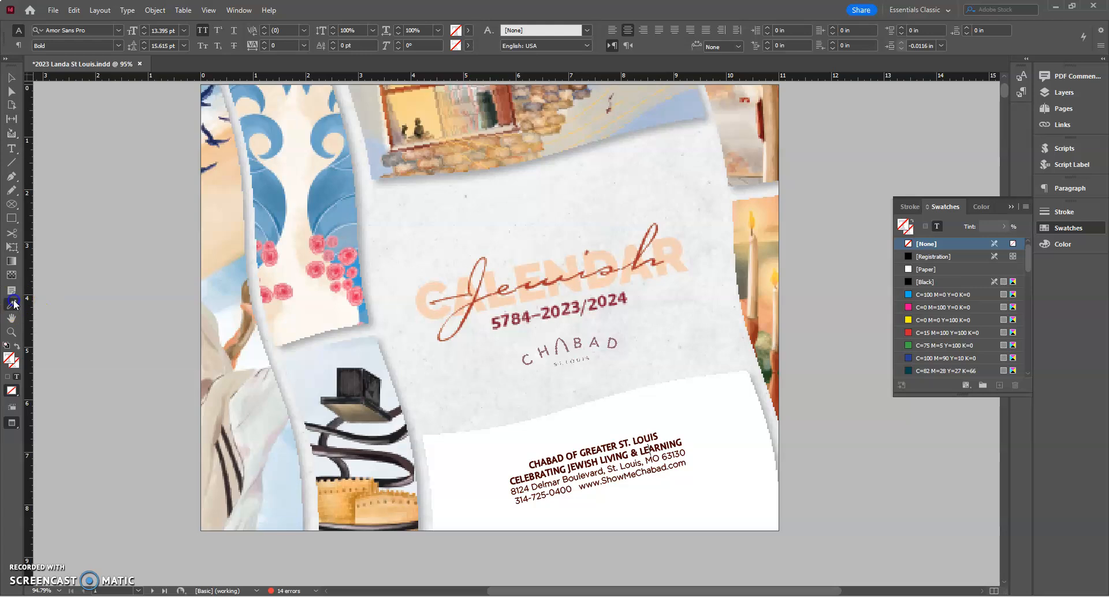
{"action": "left_click_drag", "start_coordinate": [11, 308], "coordinate": [54, 321]}
{"action": "left_click", "coordinate": [53, 318]}
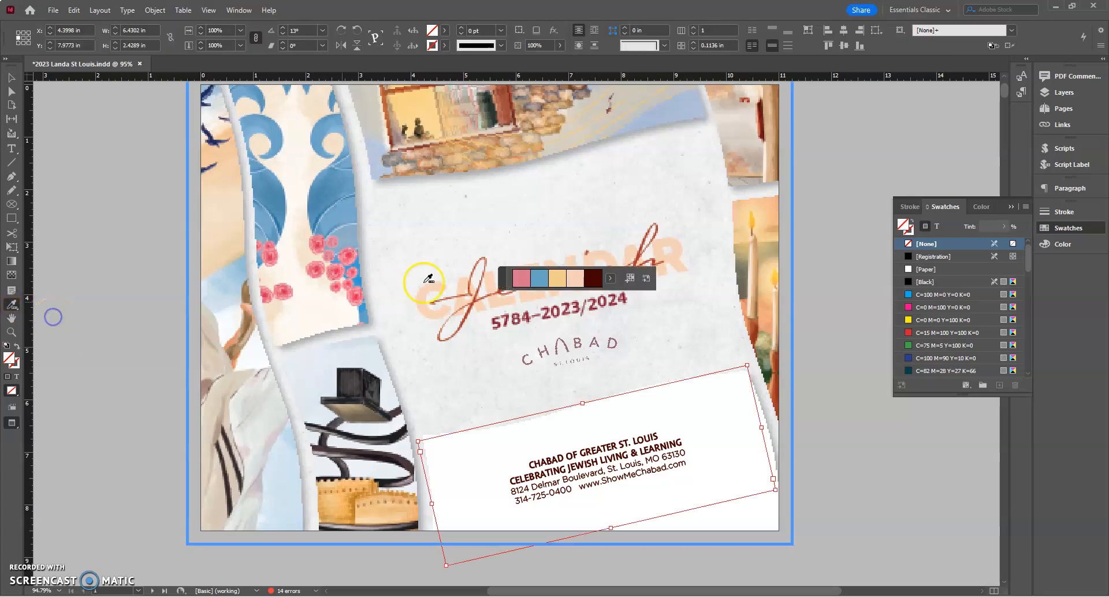
{"action": "left_click", "coordinate": [590, 242]}
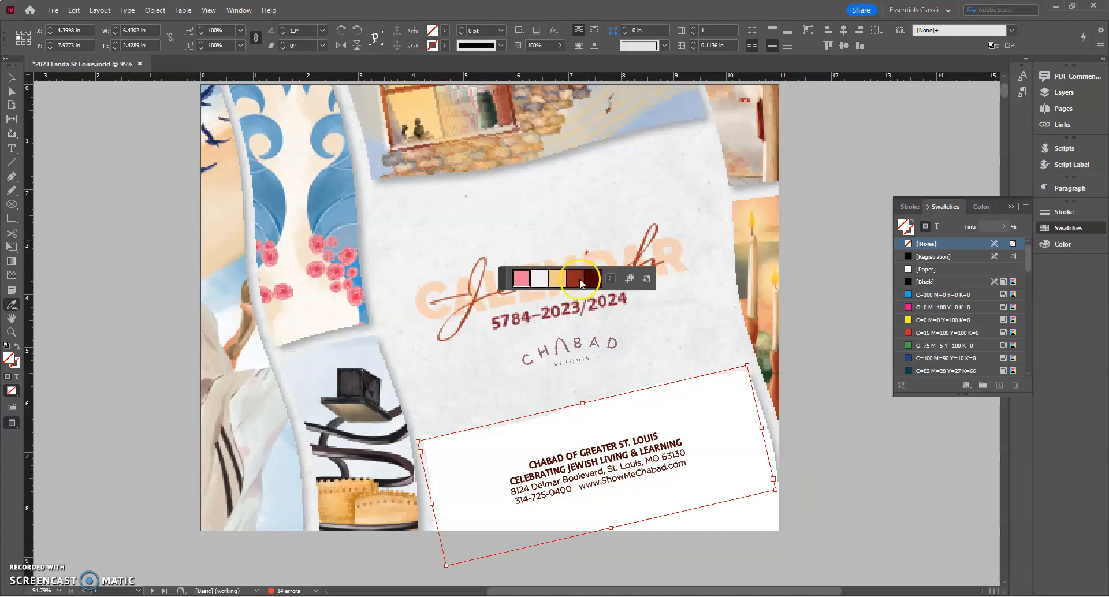
{"action": "left_click", "coordinate": [628, 280]}
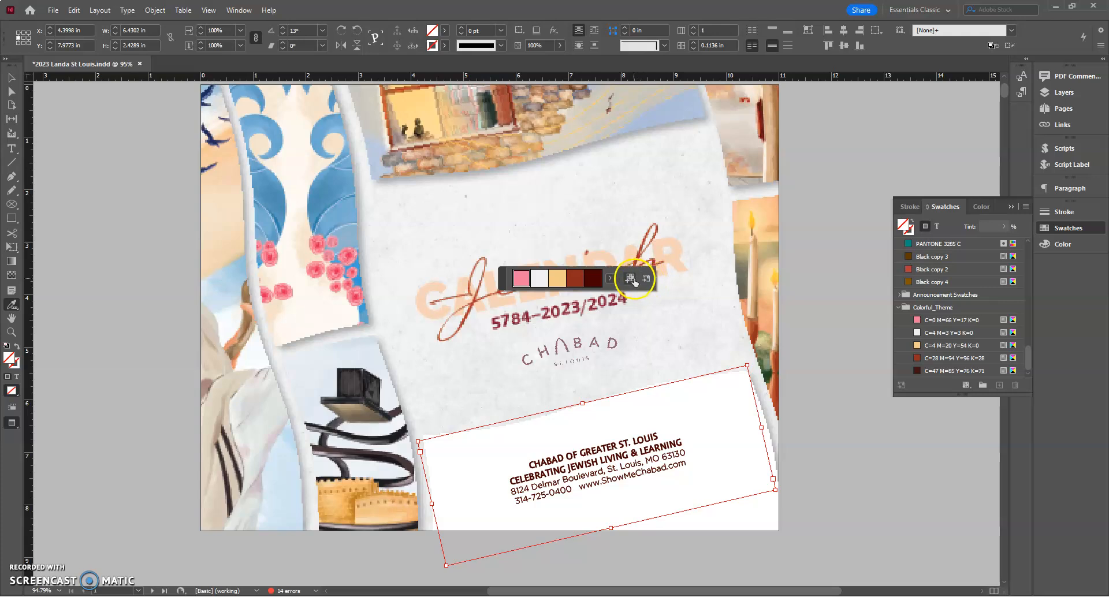
{"action": "left_click", "coordinate": [610, 277]}
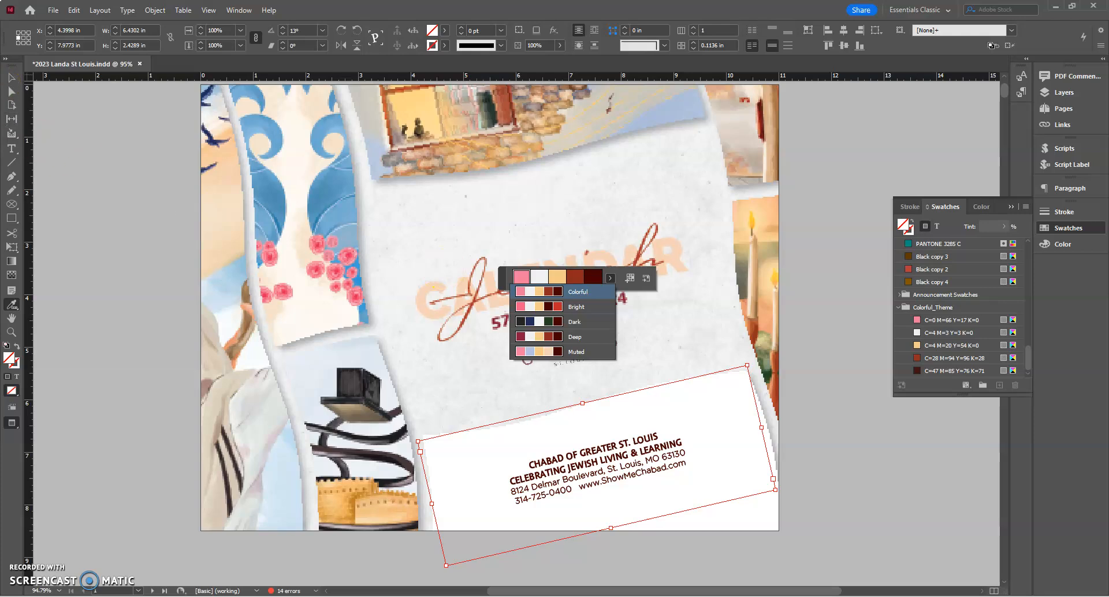
{"action": "left_click", "coordinate": [8, 77]}
{"action": "left_click", "coordinate": [580, 306]}
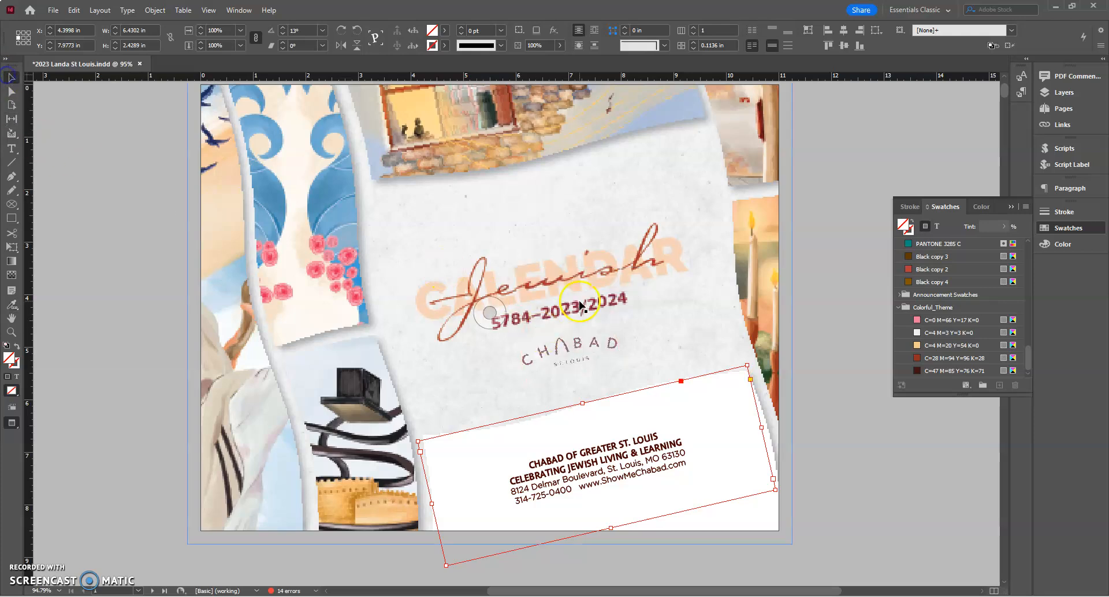
Recolour all text in the address frame with the red-brown C=28 M=94 Y=96 K=28 theme swatch.
{"action": "double_click", "coordinate": [626, 430]}
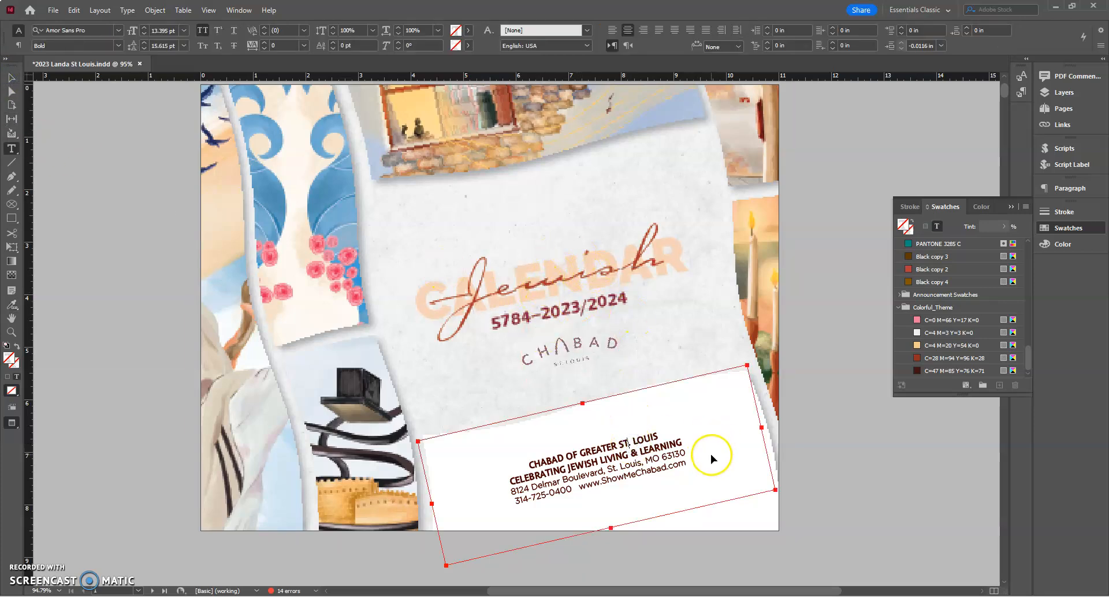
{"action": "key", "text": "ctrl+a"}
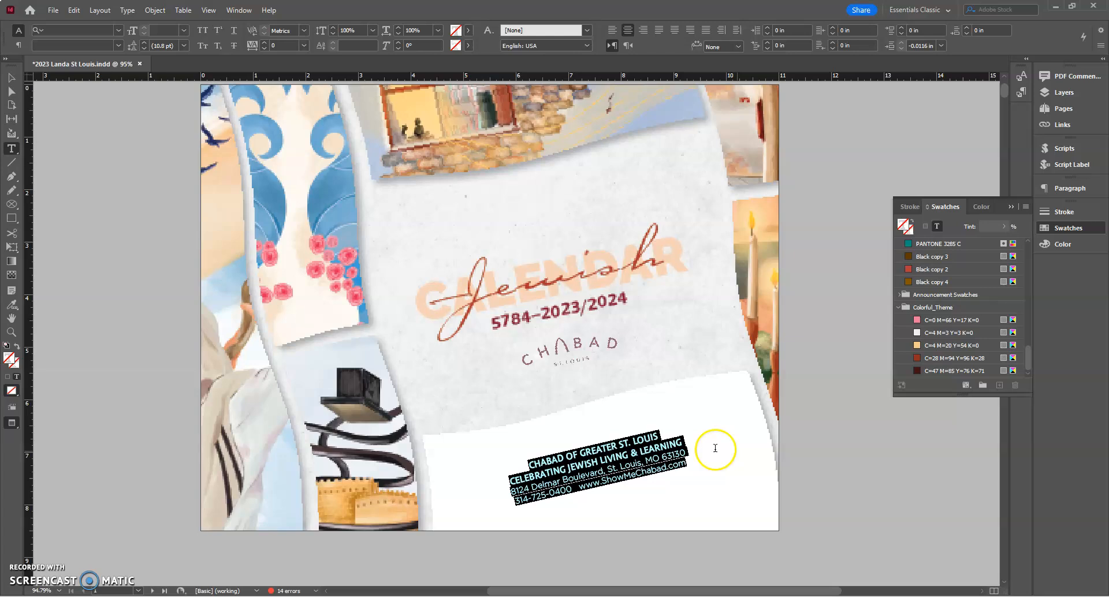
{"action": "left_click", "coordinate": [948, 361]}
{"action": "left_click", "coordinate": [641, 435]}
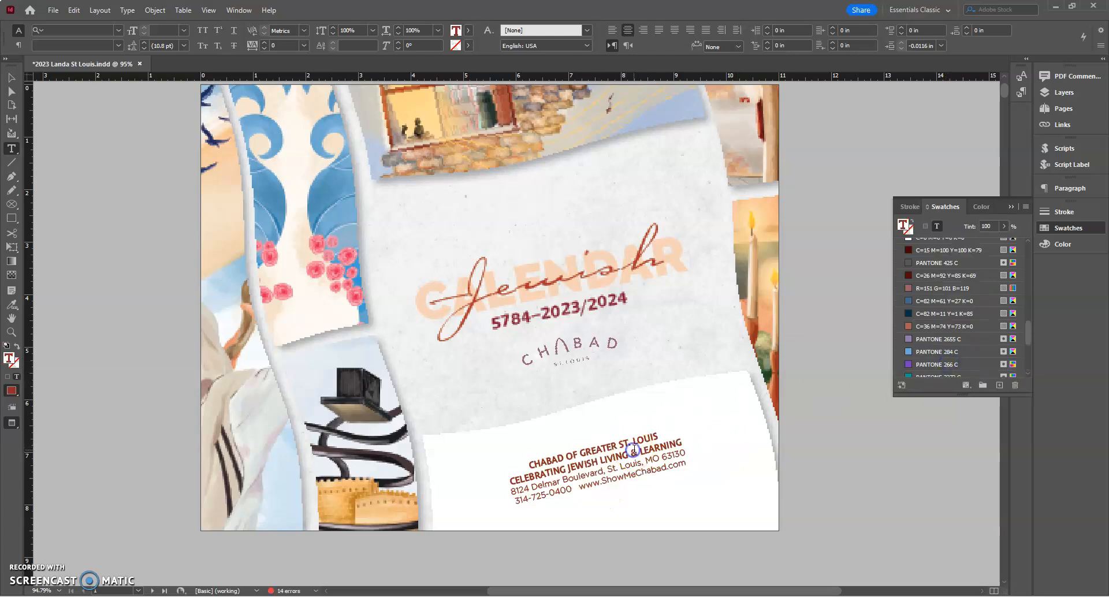
Try the C=4 M=20 Y=54 K=0 swatch on the line "CELEBRATING JEWISH LIVING & LEARNING" and undo the change.
{"action": "left_click_drag", "start_coordinate": [697, 441], "coordinate": [495, 490]}
{"action": "scroll", "coordinate": [947, 339], "scroll_direction": "down", "scroll_amount": 4}
{"action": "left_click", "coordinate": [948, 364]}
{"action": "left_click", "coordinate": [661, 428]}
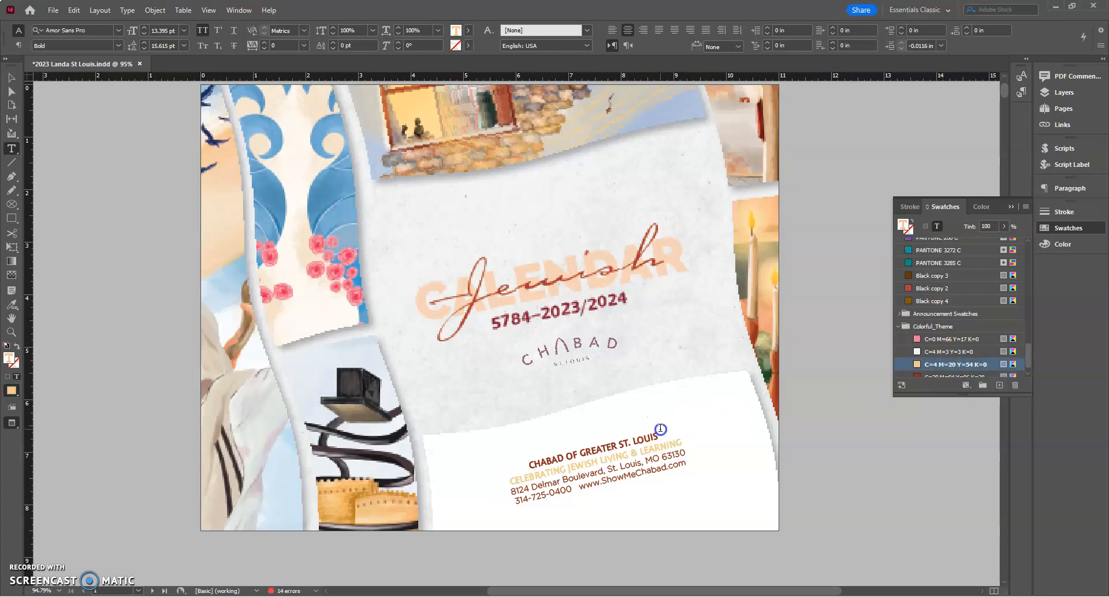
{"action": "left_click_drag", "start_coordinate": [687, 440], "coordinate": [489, 483]}
{"action": "left_click", "coordinate": [611, 474]}
{"action": "key", "text": "ctrl+z"}
Insert the line "A GIFT TO YOU FROM" above "CHABAD OF GREATER ST. LOUIS" in the address frame.
{"action": "left_click", "coordinate": [628, 431]}
{"action": "left_click", "coordinate": [570, 433]}
{"action": "type", "text": "A GIFT TO YOU FROM"}
{"action": "key", "text": "Return"}
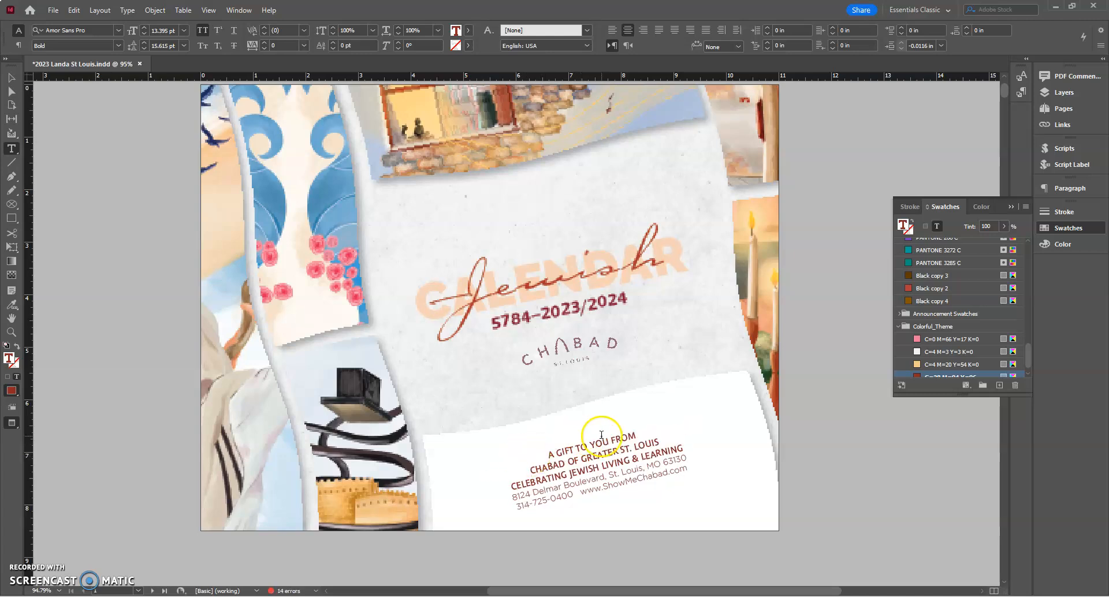
Colour the line "A GIFT TO YOU FROM" with the gold C=4 M=20 Y=54 K=0 swatch.
{"action": "left_click_drag", "start_coordinate": [637, 435], "coordinate": [545, 456]}
{"action": "left_click", "coordinate": [978, 365]}
{"action": "left_click", "coordinate": [569, 462]}
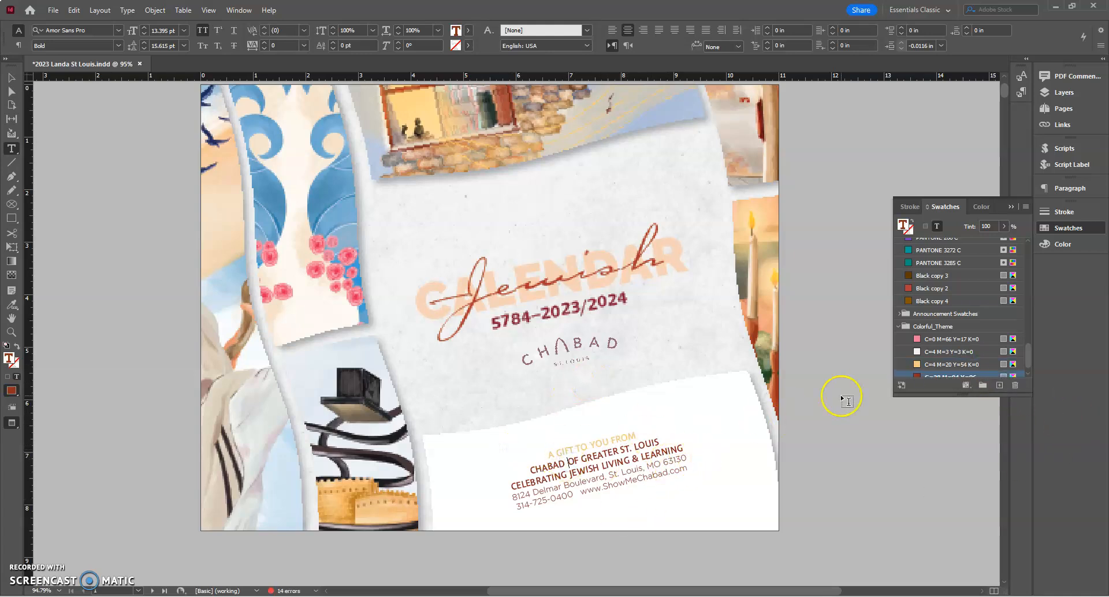
Try darkening the gold theme swatch by setting its black value to 13%.
{"action": "scroll", "coordinate": [937, 350], "scroll_direction": "down", "scroll_amount": 1}
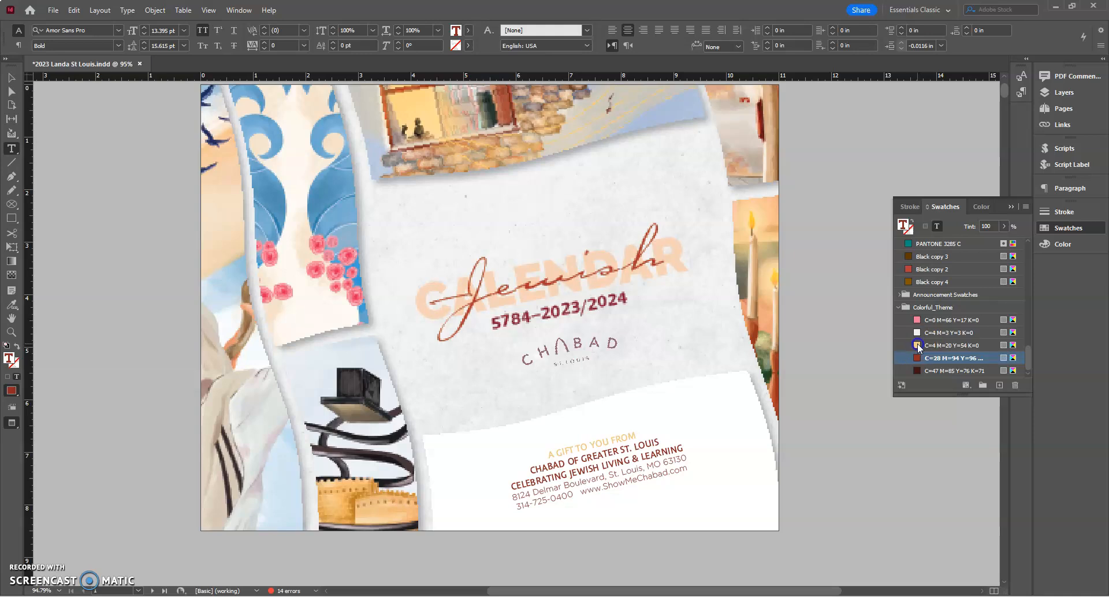
{"action": "double_click", "coordinate": [917, 345]}
{"action": "left_click_drag", "start_coordinate": [772, 394], "coordinate": [770, 392]}
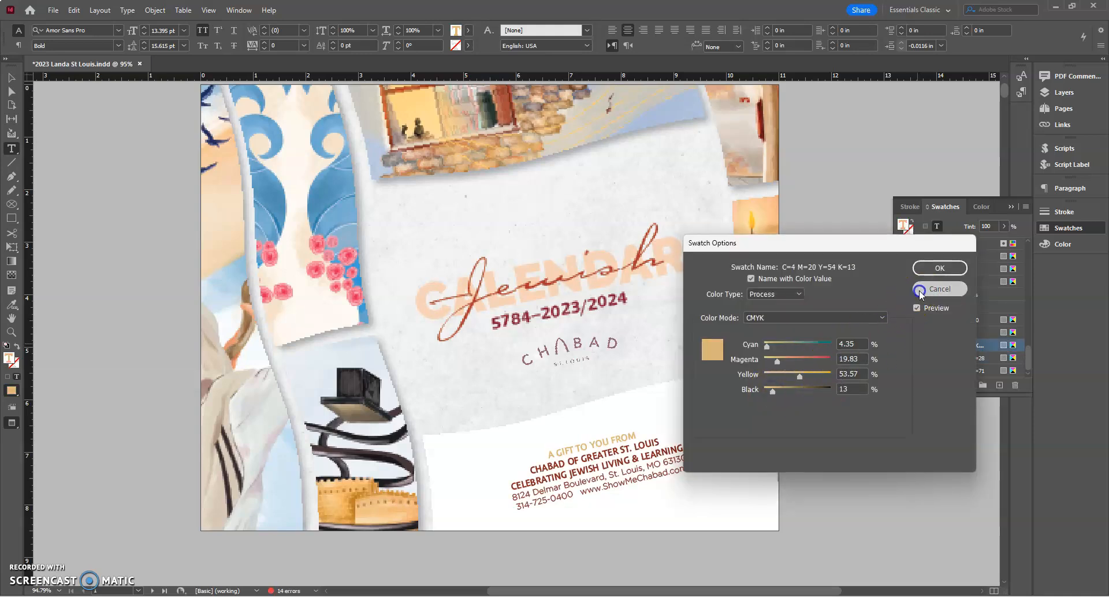
{"action": "key", "text": "Escape"}
Sample the peach colour of the CALENDAR lettering with the Eyedropper and save it as a new swatch.
{"action": "left_click", "coordinate": [11, 304]}
{"action": "left_click", "coordinate": [47, 330]}
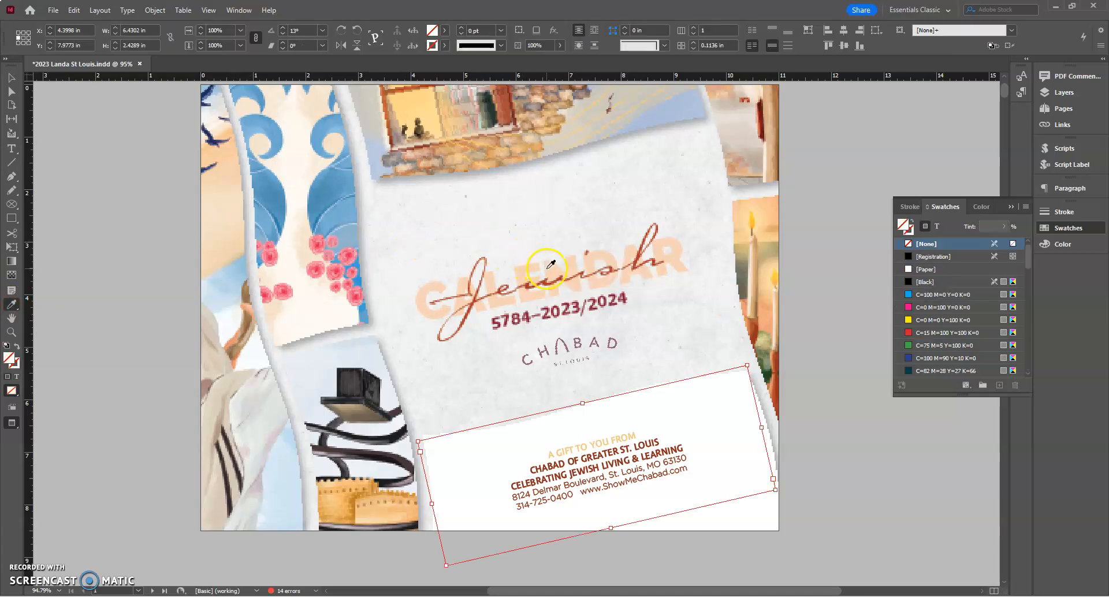
{"action": "left_click", "coordinate": [549, 269]}
{"action": "left_click", "coordinate": [645, 329]}
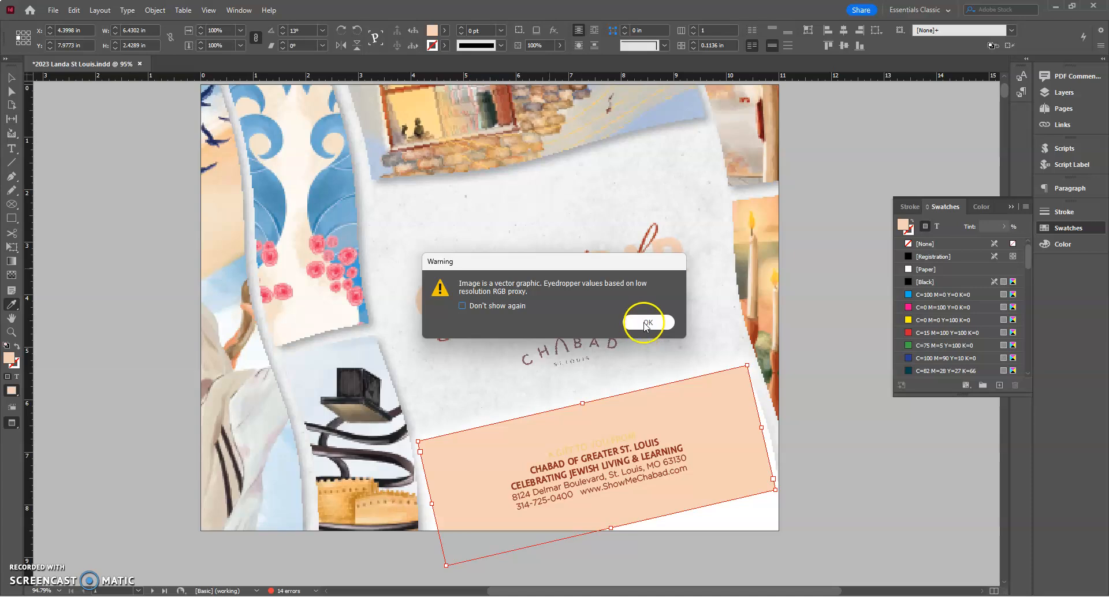
{"action": "left_click", "coordinate": [11, 77]}
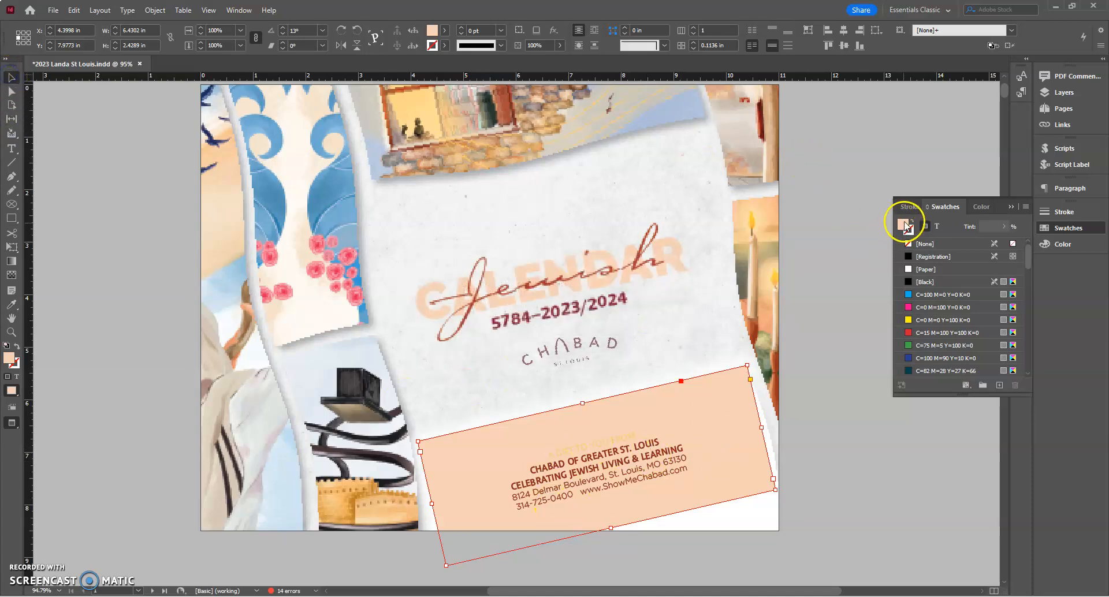
{"action": "left_click", "coordinate": [999, 386]}
Set the address text frame's fill to None.
{"action": "scroll", "coordinate": [941, 322], "scroll_direction": "up", "scroll_amount": 5}
{"action": "scroll", "coordinate": [1028, 321], "scroll_direction": "up", "scroll_amount": 5}
{"action": "left_click", "coordinate": [947, 244]}
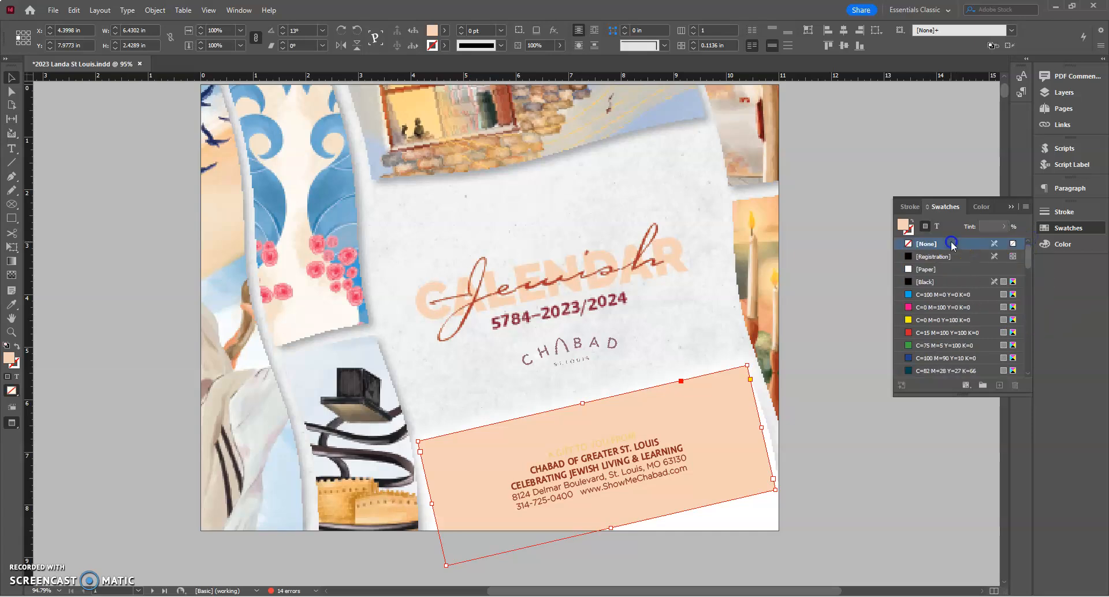
Colour the line "A GIFT TO YOU FROM" with the peach R=247 G=210 B=184 swatch.
{"action": "double_click", "coordinate": [631, 442]}
{"action": "left_click_drag", "start_coordinate": [635, 440], "coordinate": [522, 448]}
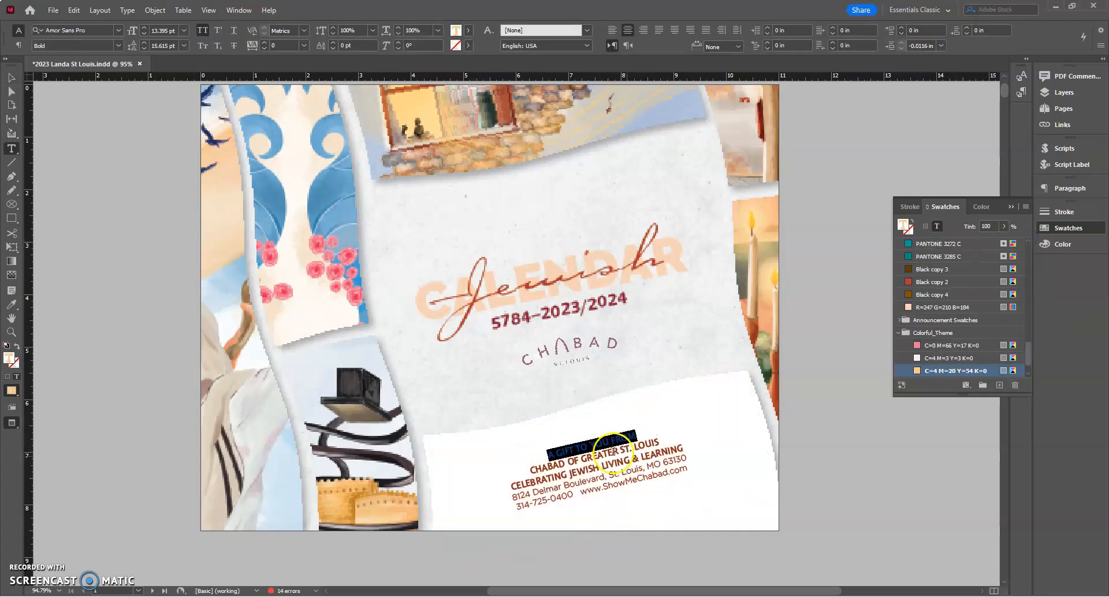
{"action": "left_click", "coordinate": [940, 308]}
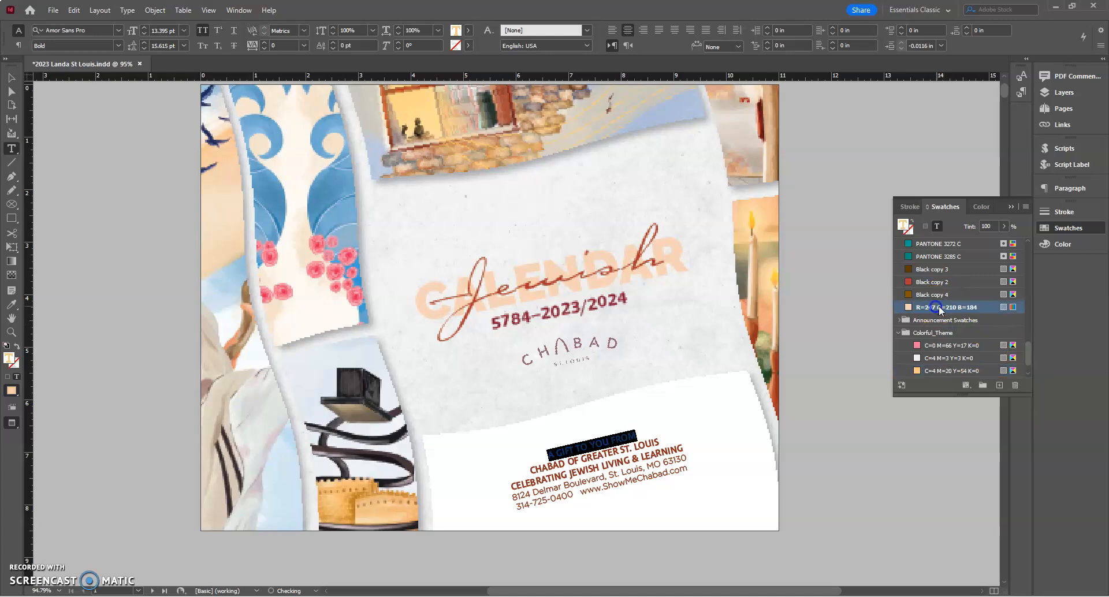
{"action": "left_click", "coordinate": [645, 429]}
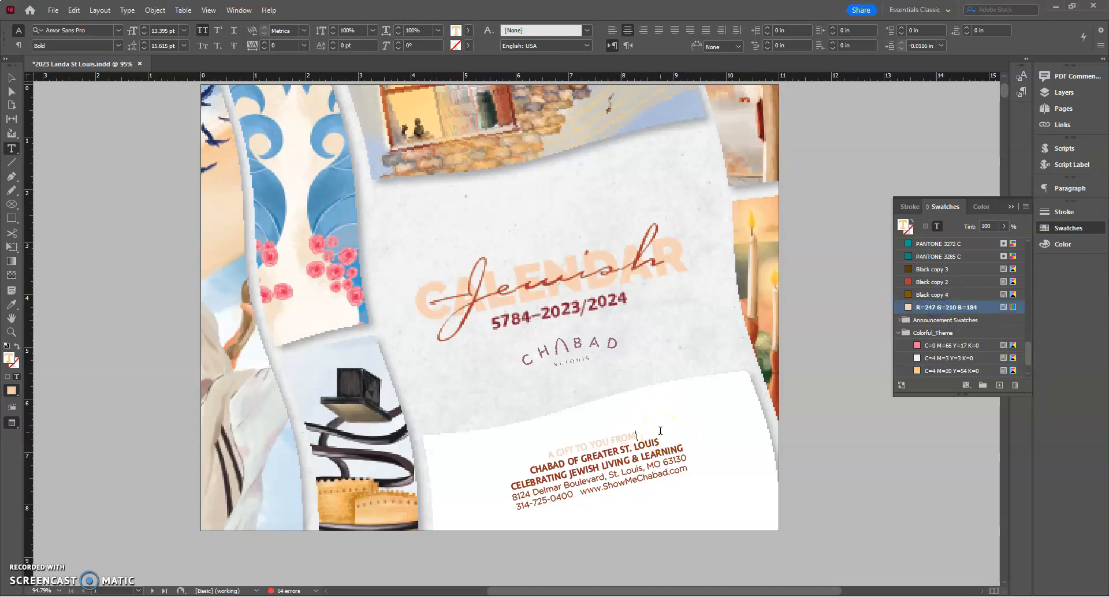
{"action": "left_click", "coordinate": [11, 78]}
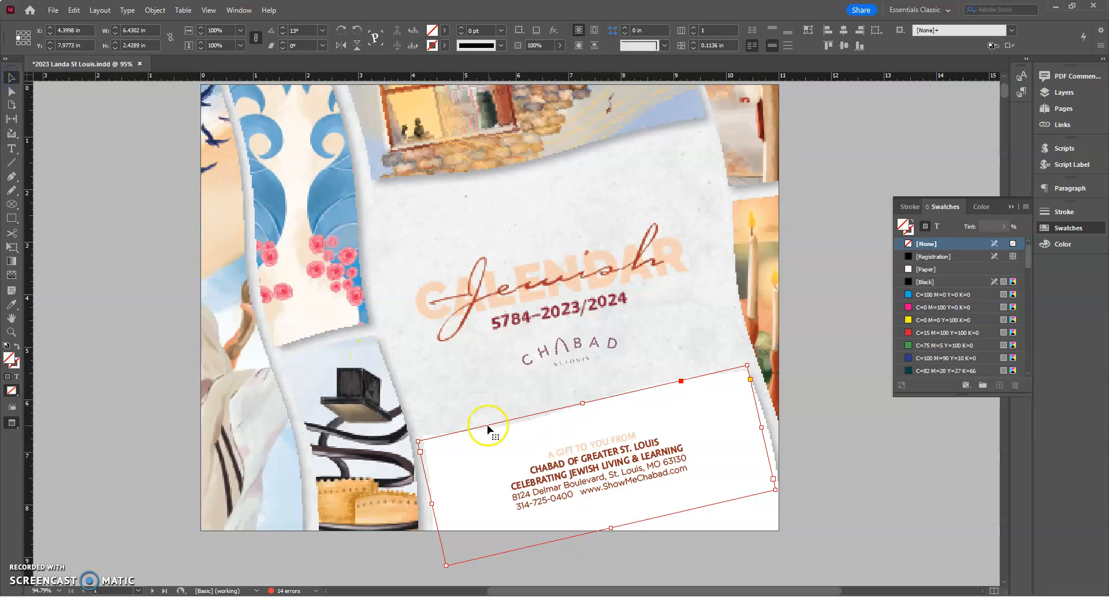
Draw a bar about 5.26 in wide and 0.5 in high across the CALENDAR lettering and set its rotation to 13°.
{"action": "left_click", "coordinate": [606, 352]}
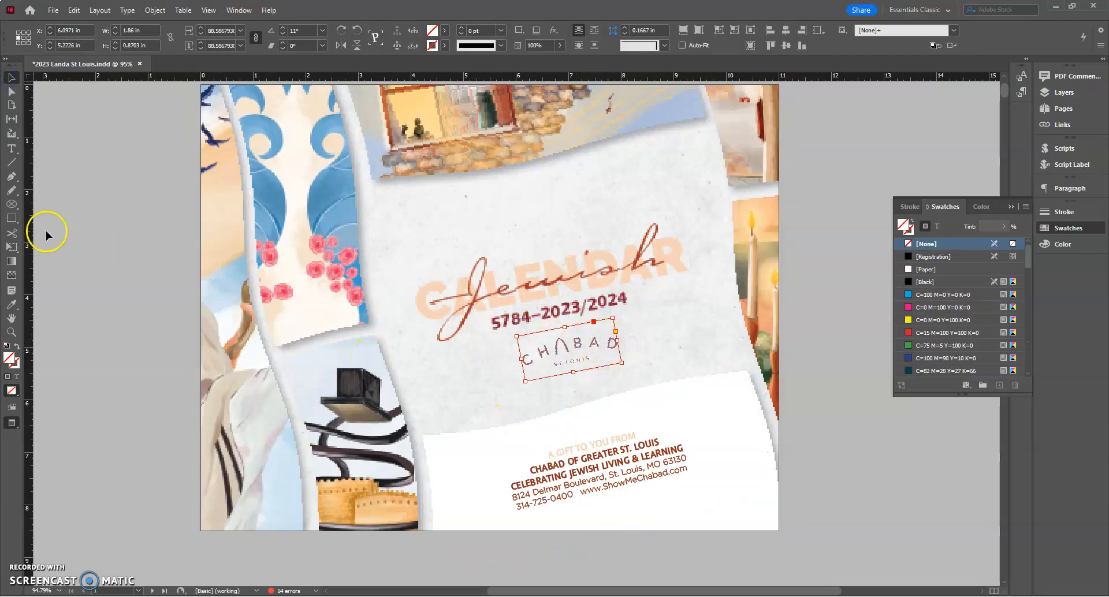
{"action": "mouse_move", "coordinate": [406, 261]}
{"action": "left_mouse_down"}
{"action": "mouse_move", "coordinate": [710, 277]}
{"action": "mouse_move", "coordinate": [685, 280]}
{"action": "left_mouse_up"}
{"action": "left_click", "coordinate": [11, 77]}
{"action": "type", "text": "13"}
{"action": "key", "text": "Tab"}
Move the bar over the CALENDAR lettering, narrow it to about 5.2 in and set its rotation to 12°.
{"action": "left_click_drag", "start_coordinate": [537, 239], "coordinate": [552, 284]}
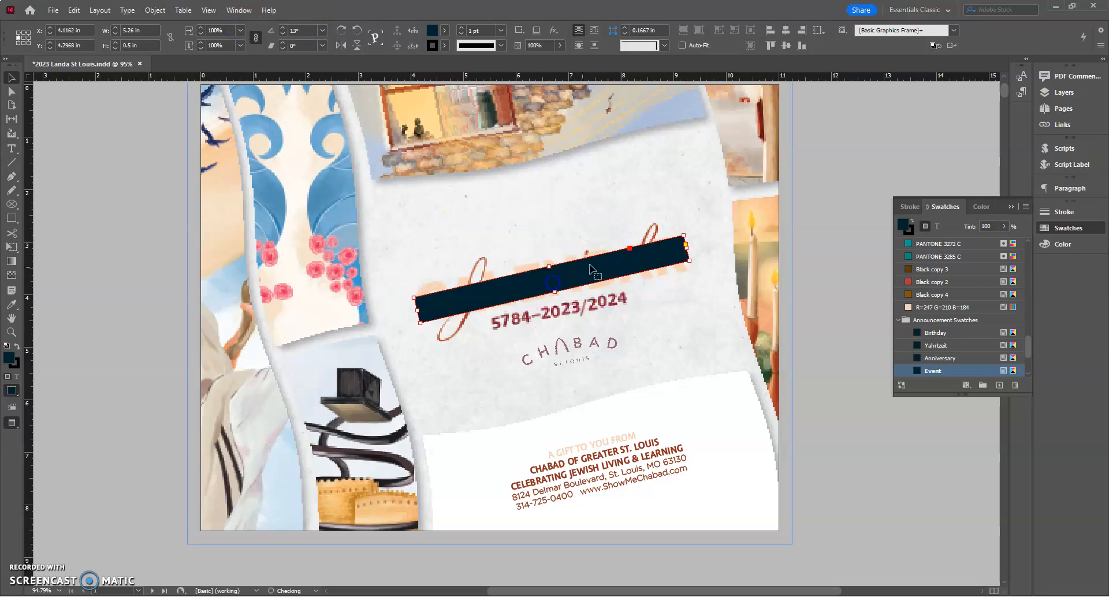
{"action": "left_click_drag", "start_coordinate": [690, 248], "coordinate": [683, 246]}
{"action": "left_click", "coordinate": [302, 28]}
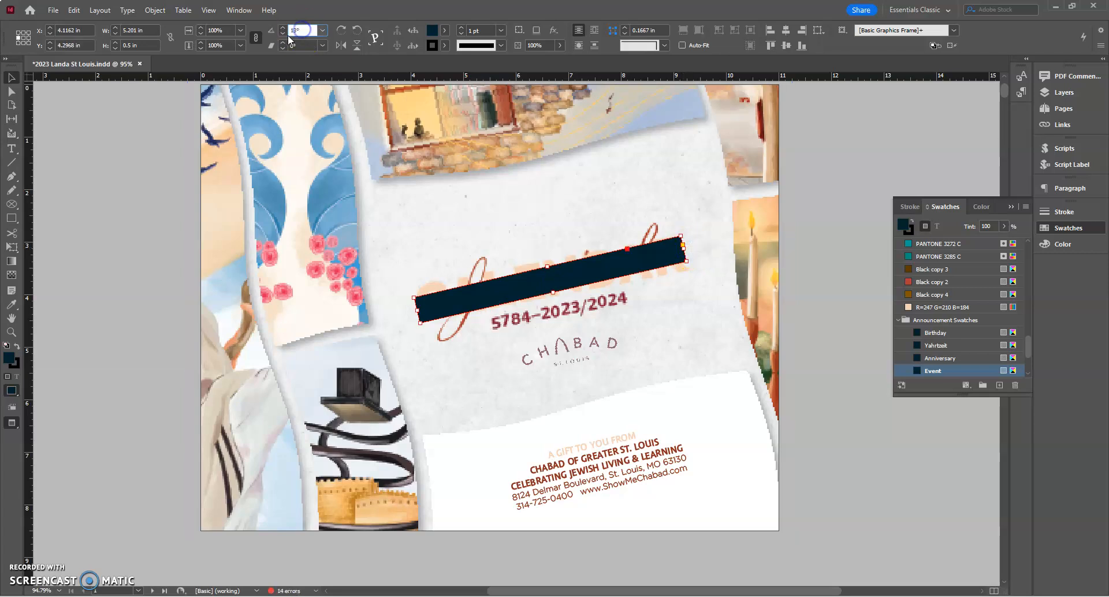
{"action": "left_click", "coordinate": [284, 34]}
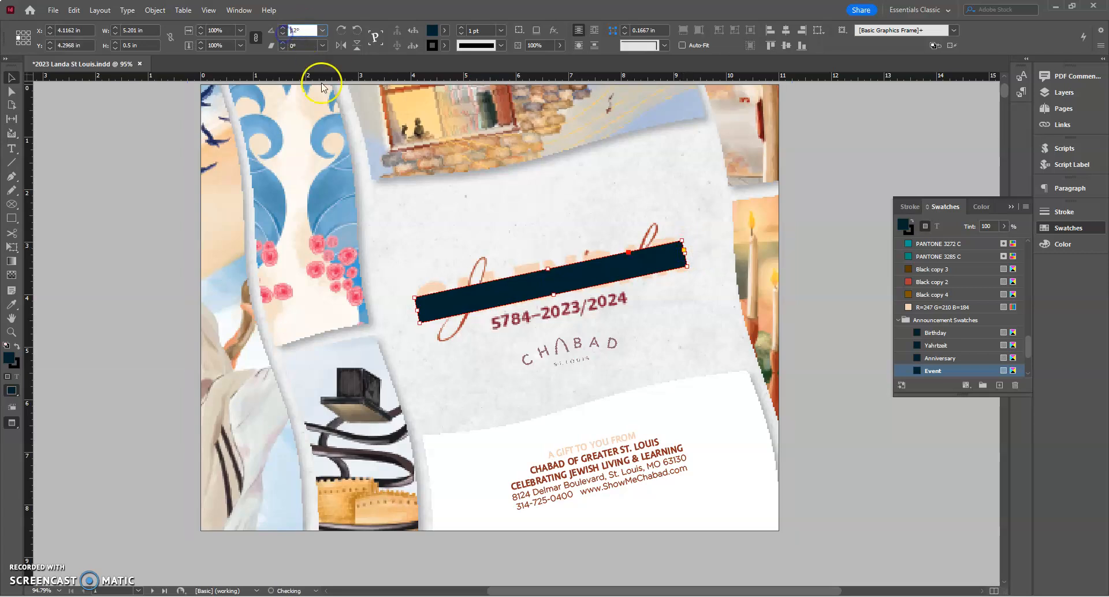
Add the Chabad logo to the selection and align its horizontal centre with the bar.
{"action": "left_click", "coordinate": [606, 341], "text": "shift"}
{"action": "left_click", "coordinate": [783, 30]}
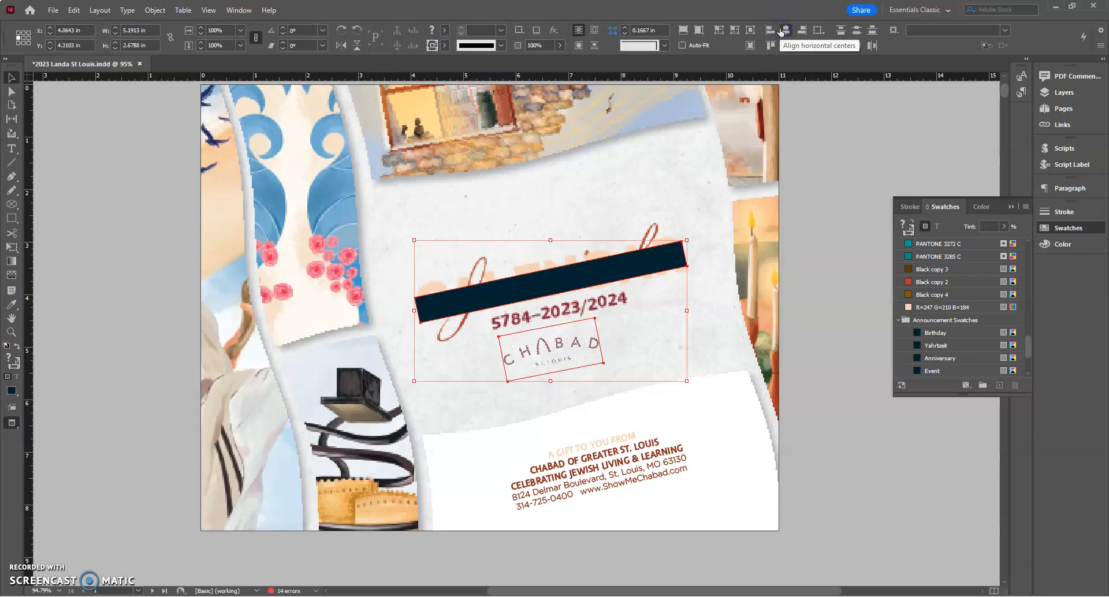
Undo the logo's last centre alignment and delete the bar covering the CALENDAR lettering.
{"action": "key", "text": "ctrl+z"}
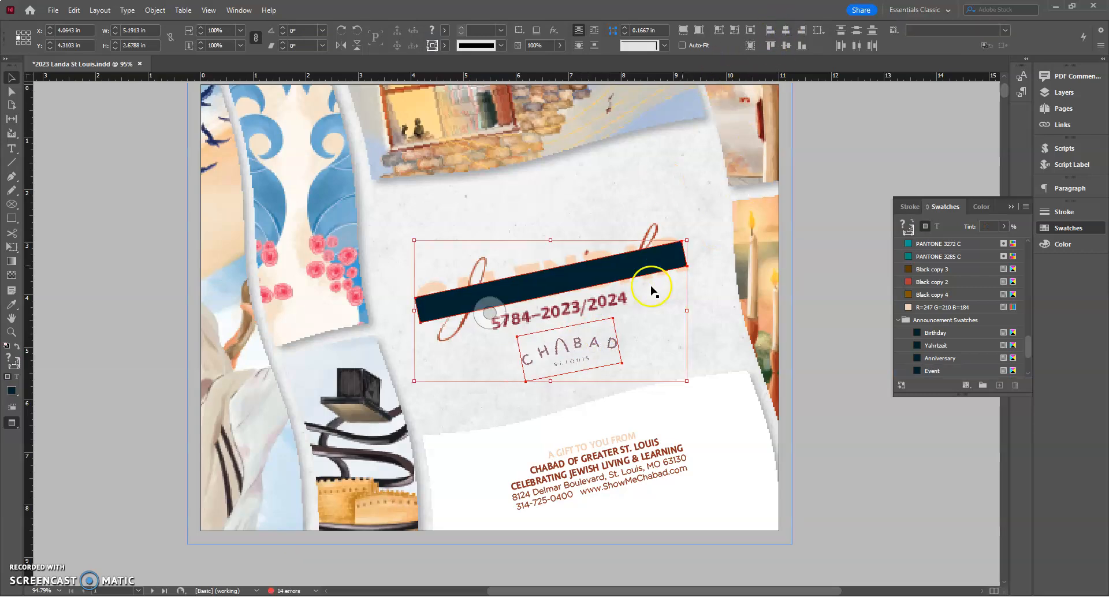
{"action": "left_click", "coordinate": [754, 321]}
{"action": "left_click", "coordinate": [674, 265]}
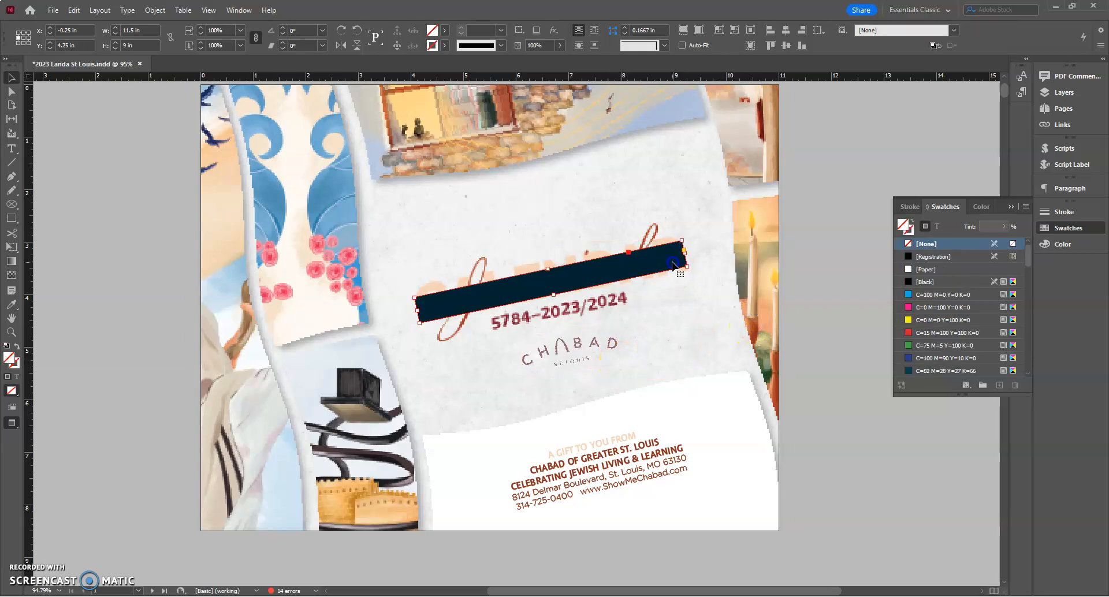
{"action": "key", "text": "Delete"}
{"action": "left_click", "coordinate": [615, 337]}
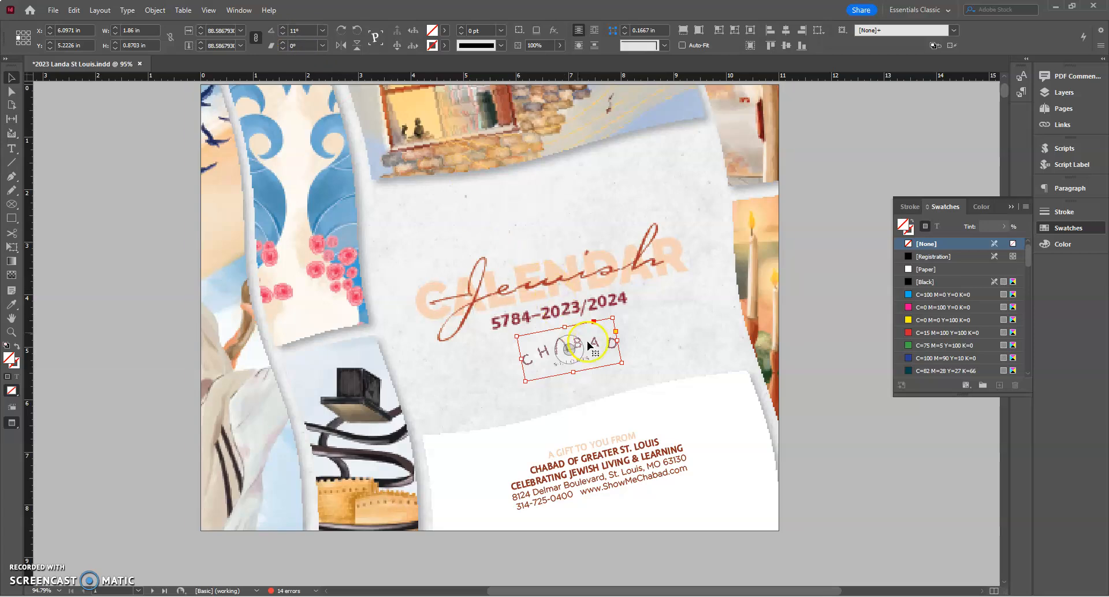
Open the file "full page n half updating.indd" without updating its links and skip replacing its missing fonts.
{"action": "scroll", "coordinate": [595, 349], "scroll_direction": "down", "scroll_amount": 15}
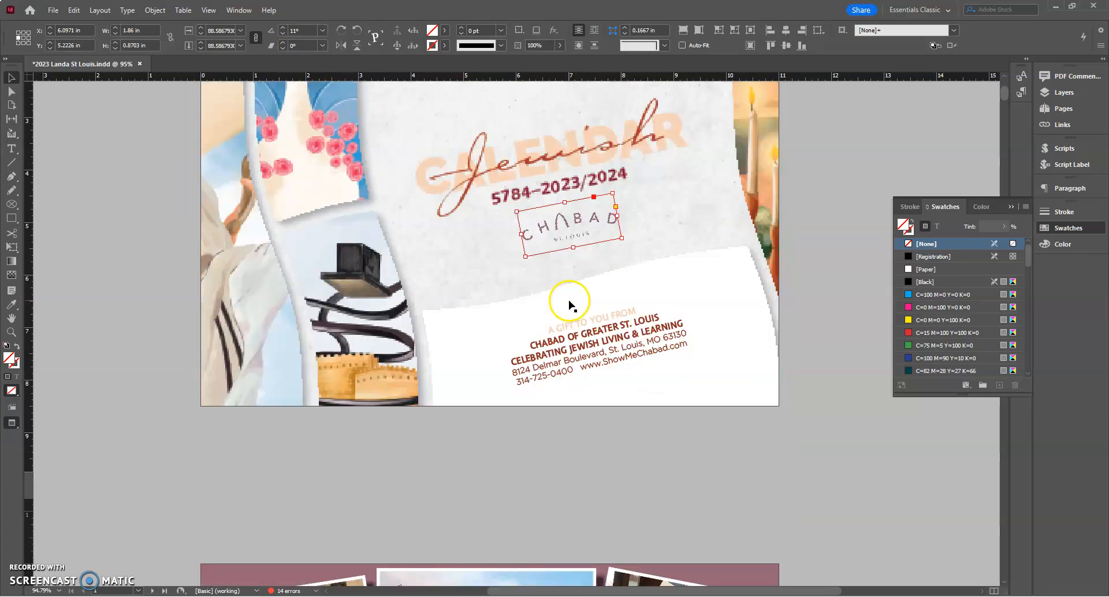
{"action": "scroll", "coordinate": [503, 270], "scroll_direction": "down", "scroll_amount": 3}
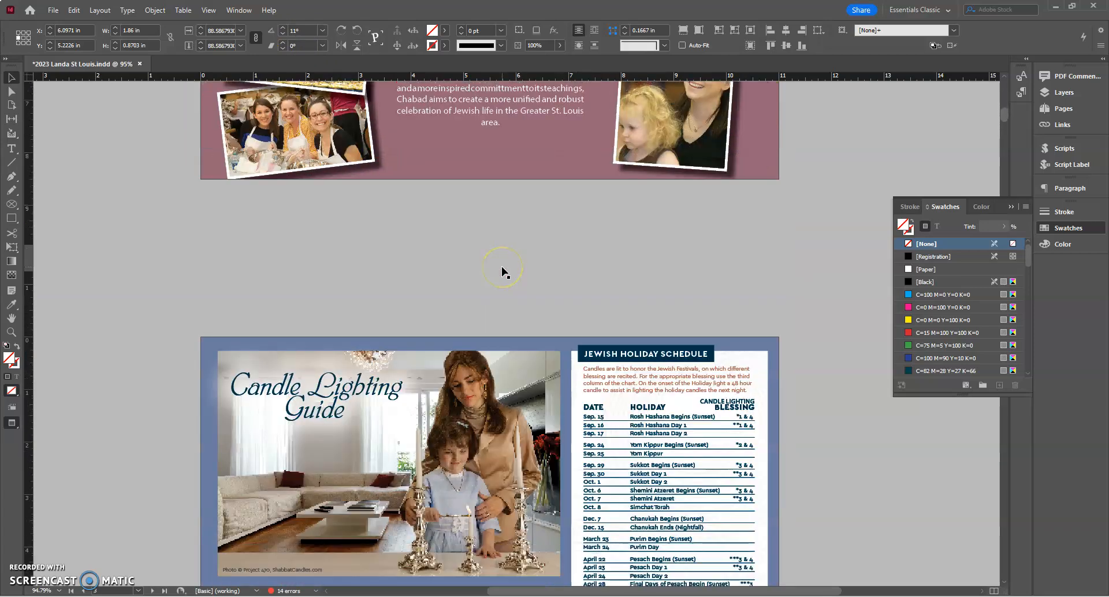
{"action": "left_click", "coordinate": [53, 9]}
{"action": "left_click", "coordinate": [81, 37]}
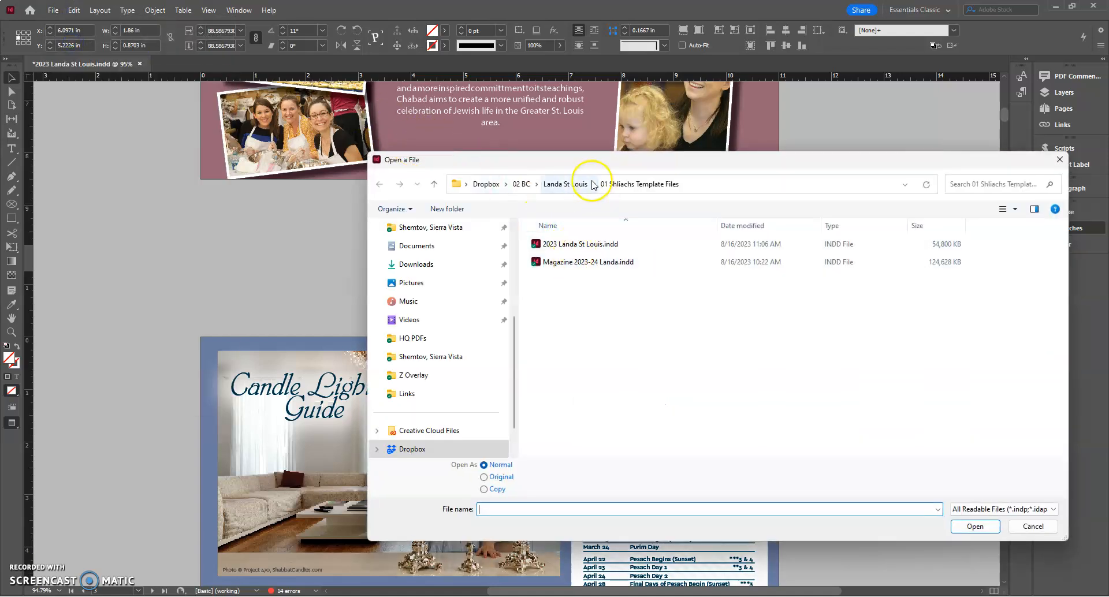
{"action": "left_click_drag", "start_coordinate": [515, 334], "coordinate": [516, 257]}
{"action": "left_click", "coordinate": [455, 356]}
{"action": "double_click", "coordinate": [586, 352]}
{"action": "double_click", "coordinate": [595, 297]}
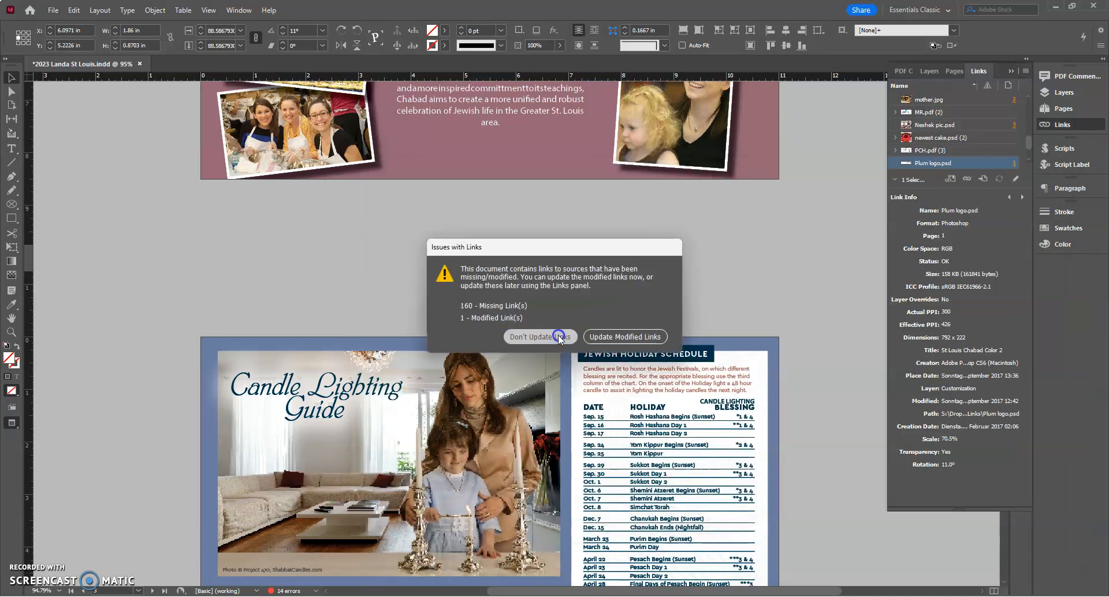
{"action": "left_click", "coordinate": [558, 336]}
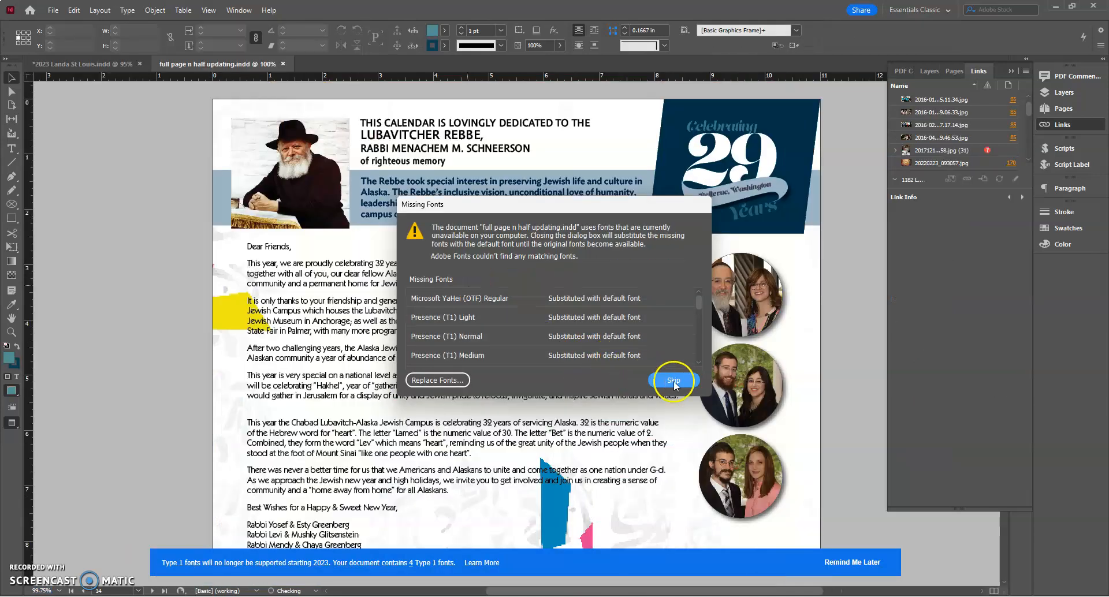
{"action": "left_click", "coordinate": [673, 381]}
Collapse the link information and look through the template pages up to the "CHABAD OF THE NORTH SHORE" letter.
{"action": "left_click", "coordinate": [370, 316]}
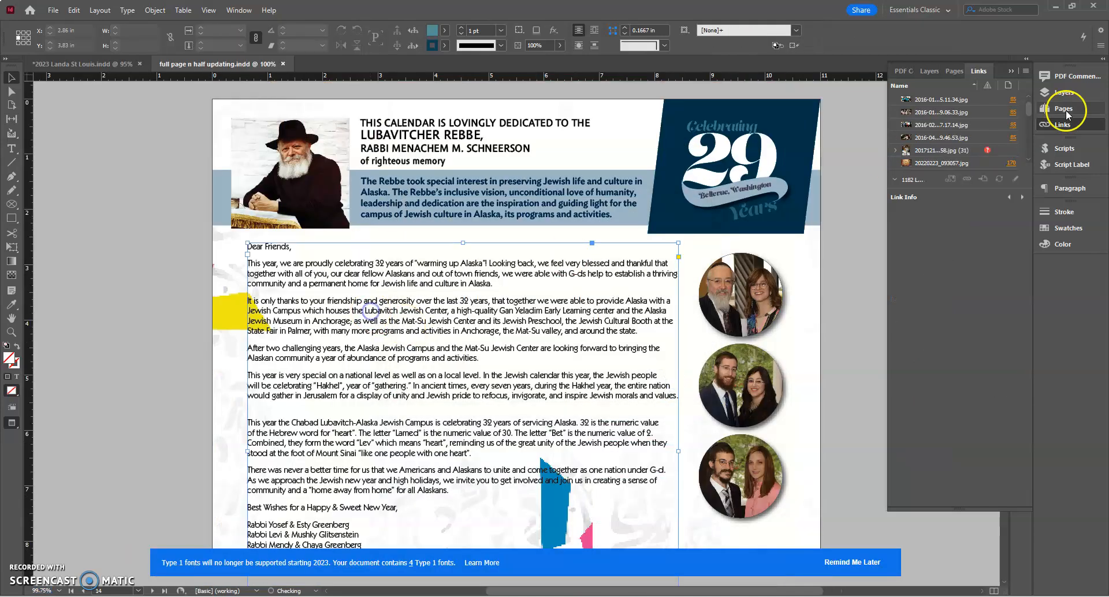
{"action": "left_click", "coordinate": [1012, 70]}
{"action": "left_click_drag", "start_coordinate": [1006, 126], "coordinate": [997, 105]}
{"action": "scroll", "coordinate": [384, 210], "scroll_direction": "up", "scroll_amount": 10}
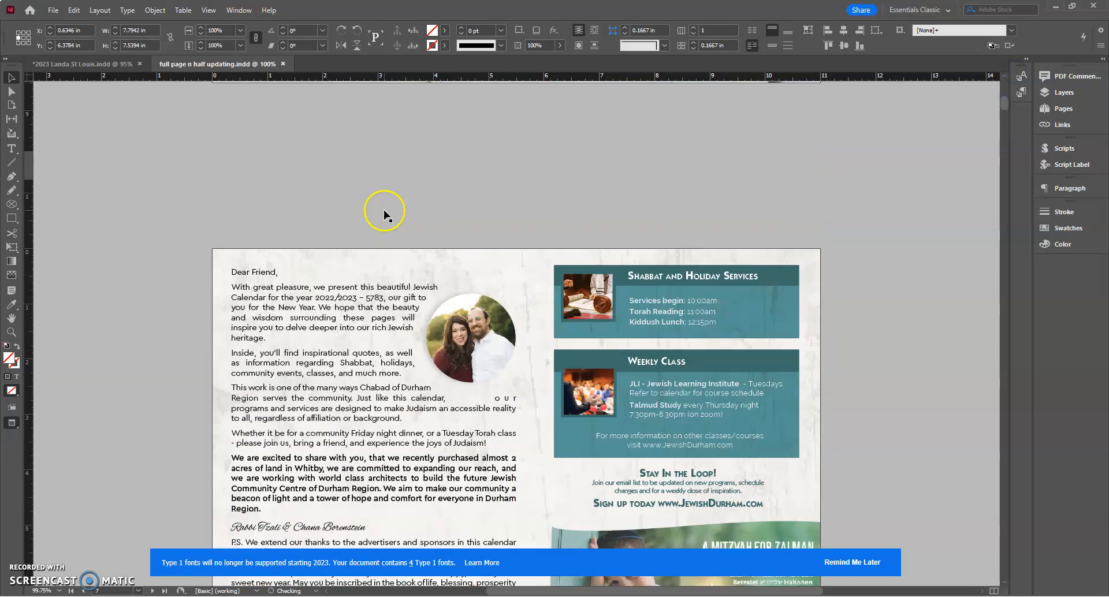
{"action": "left_click", "coordinate": [362, 235]}
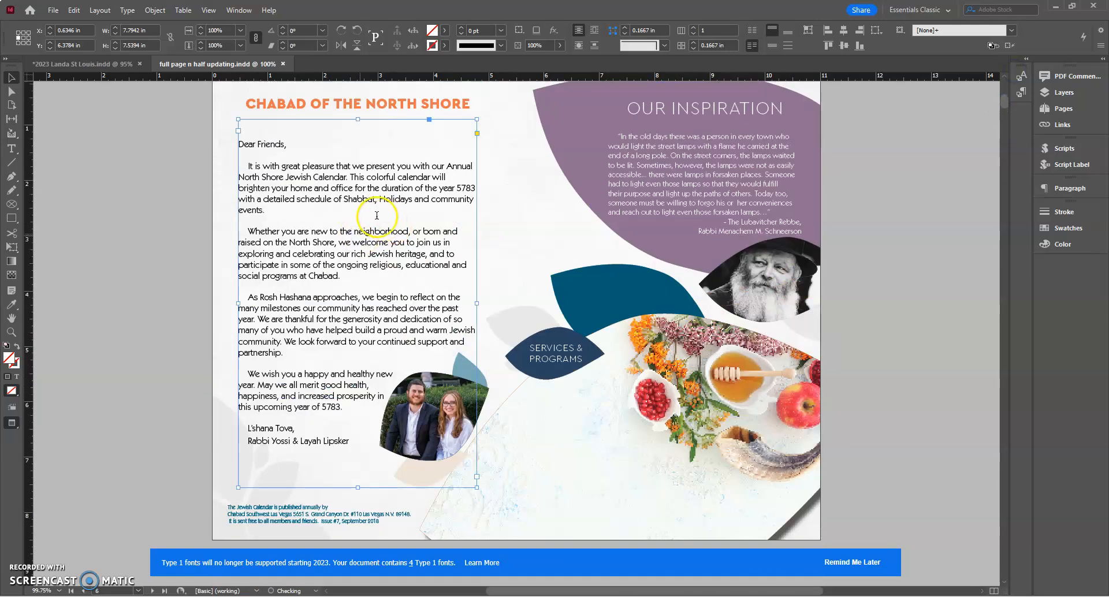
Open the "2023 template 2" InDesign document that contains the "Dear Friend" letter.
{"action": "left_click", "coordinate": [51, 10]}
{"action": "left_click", "coordinate": [58, 34]}
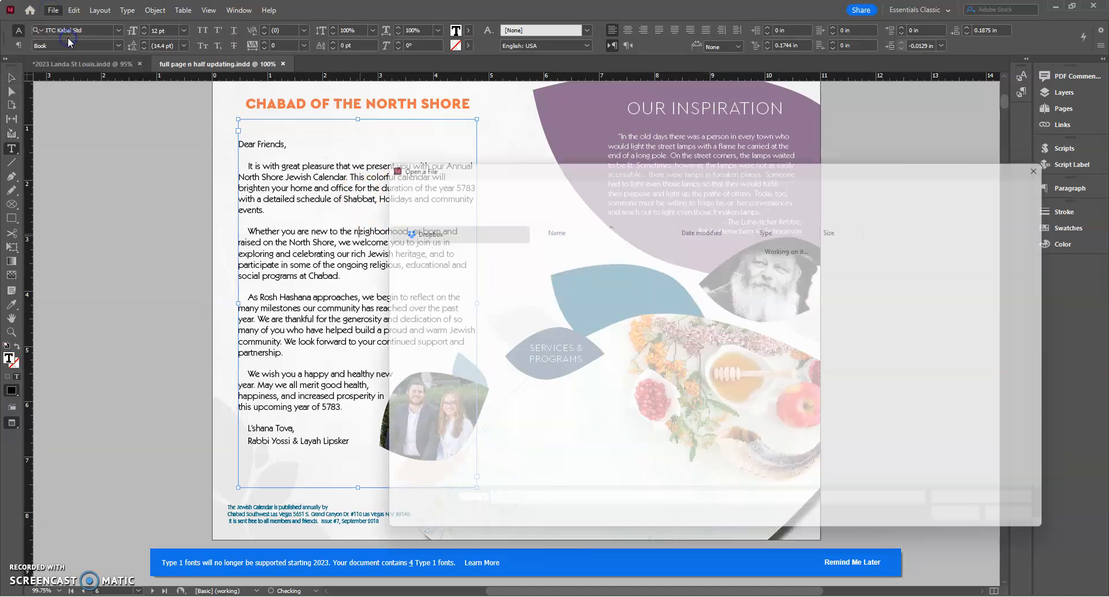
{"action": "scroll", "coordinate": [444, 445], "scroll_direction": "down", "scroll_amount": 2}
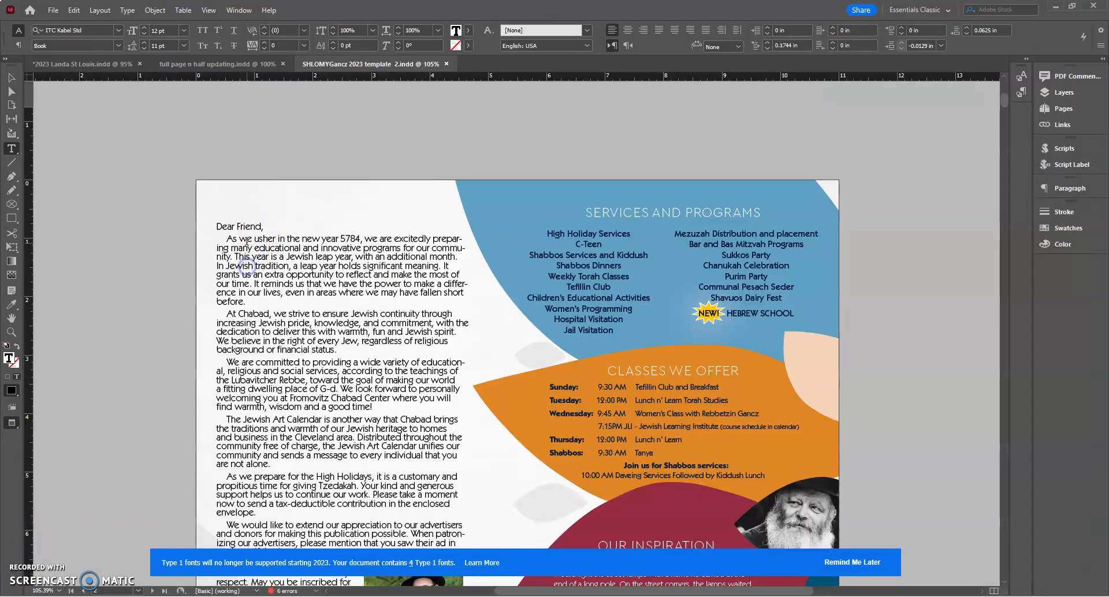
Set the leading of the entire "Dear Friend" letter to Auto.
{"action": "left_click_drag", "start_coordinate": [243, 247], "coordinate": [250, 263]}
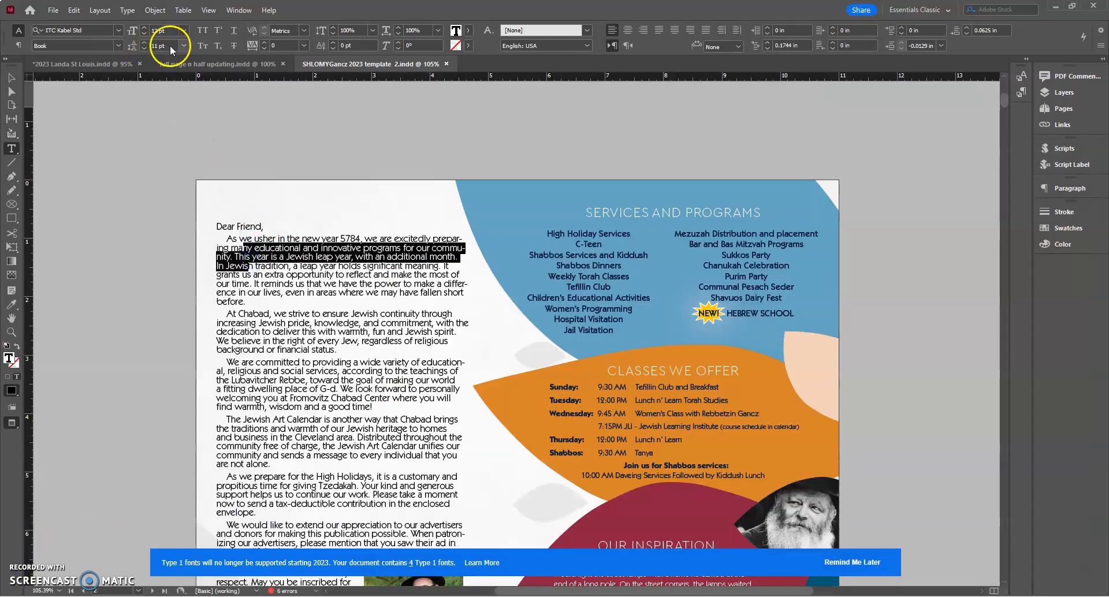
{"action": "key", "text": "ctrl+a"}
{"action": "left_click", "coordinate": [184, 46]}
{"action": "left_click", "coordinate": [173, 57]}
{"action": "left_click", "coordinate": [313, 299]}
{"action": "scroll", "coordinate": [318, 278], "scroll_direction": "down", "scroll_amount": 2}
{"action": "scroll", "coordinate": [315, 275], "scroll_direction": "up", "scroll_amount": 2}
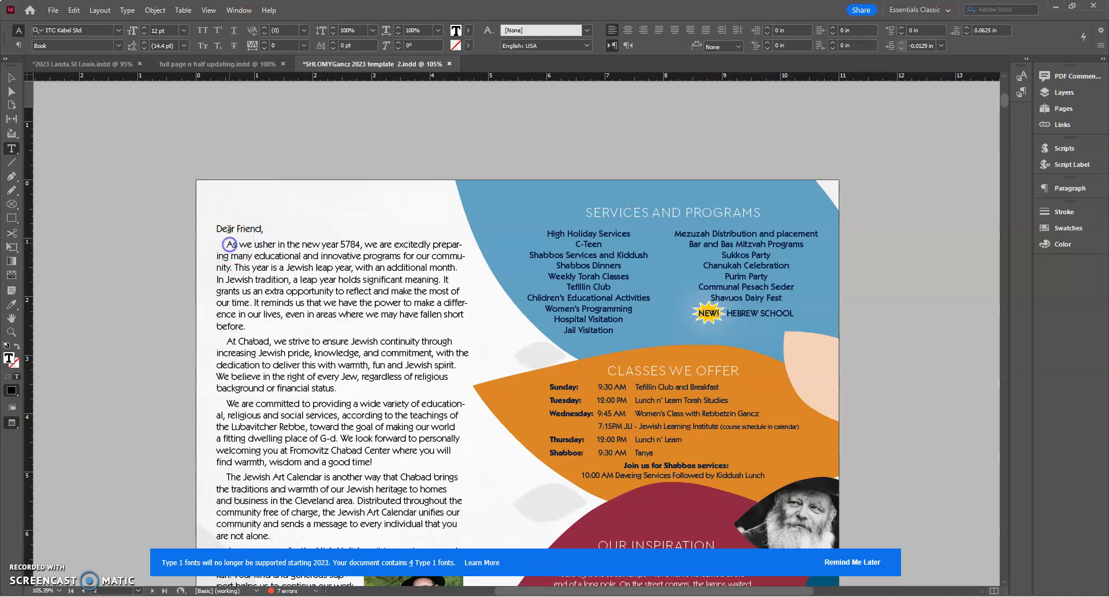
Turn off hyphenation for all paragraphs of the "Dear Friend" letter.
{"action": "left_click", "coordinate": [19, 45]}
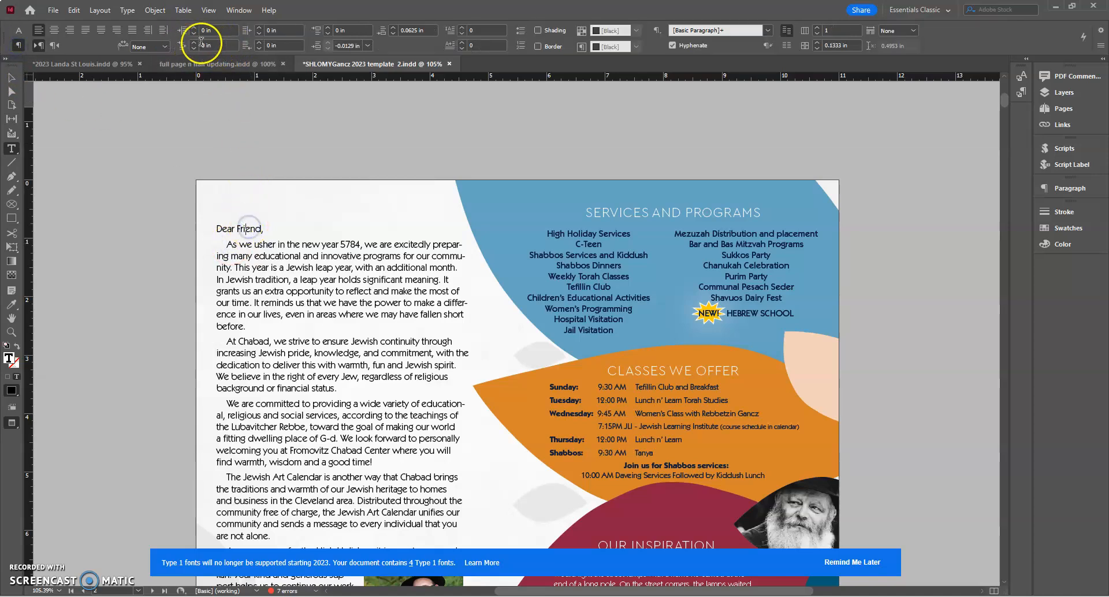
{"action": "scroll", "coordinate": [273, 226], "scroll_direction": "down", "scroll_amount": 1}
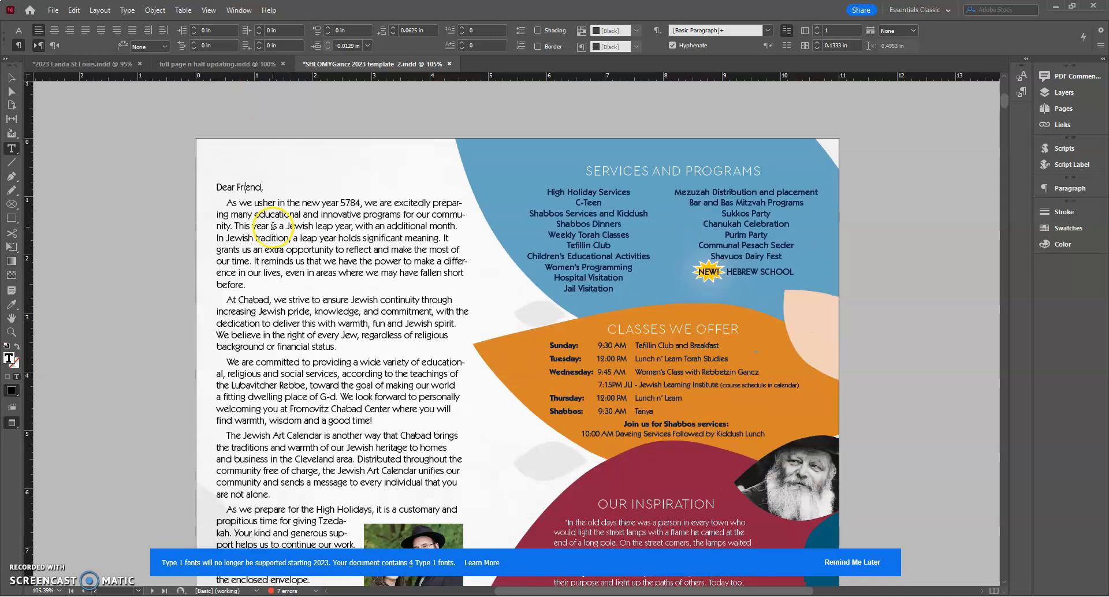
{"action": "left_click", "coordinate": [424, 223]}
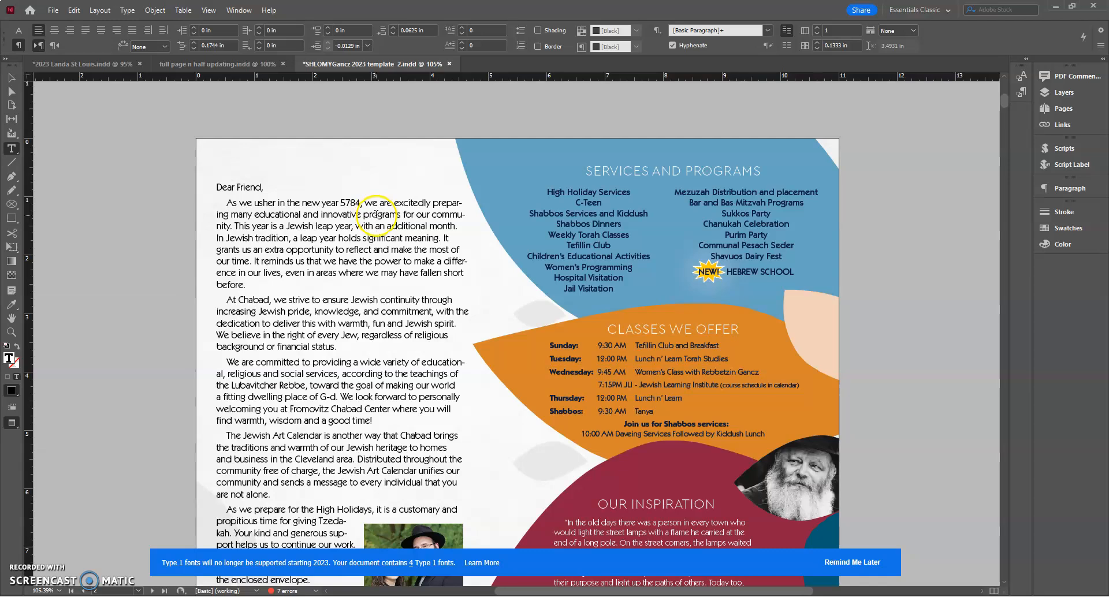
{"action": "key", "text": "ctrl+a"}
{"action": "left_click", "coordinate": [682, 46]}
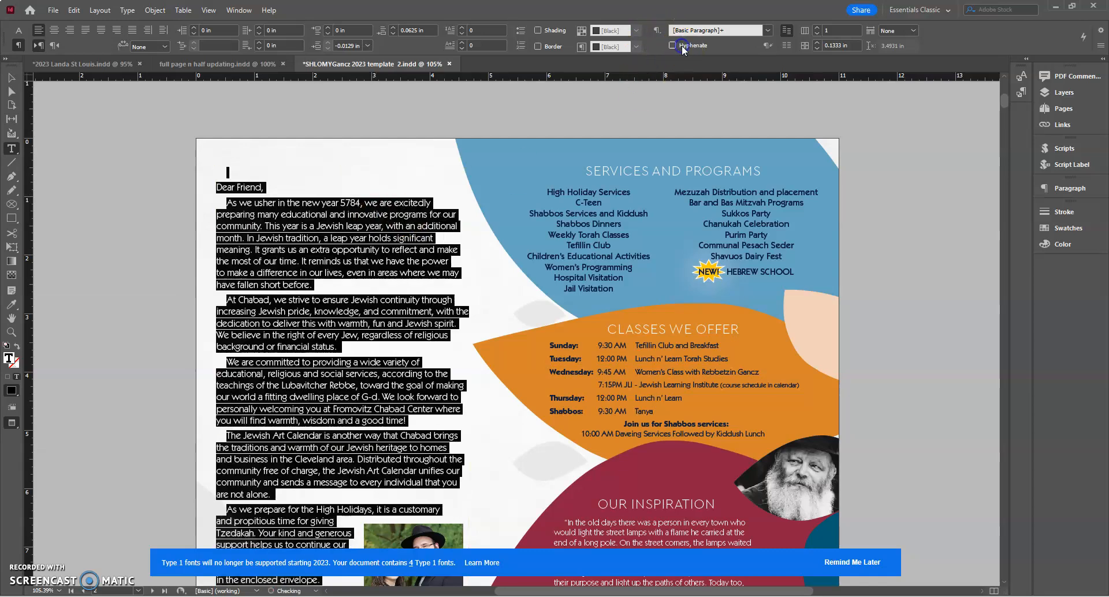
{"action": "left_click", "coordinate": [361, 250]}
{"action": "scroll", "coordinate": [358, 254], "scroll_direction": "down", "scroll_amount": 3}
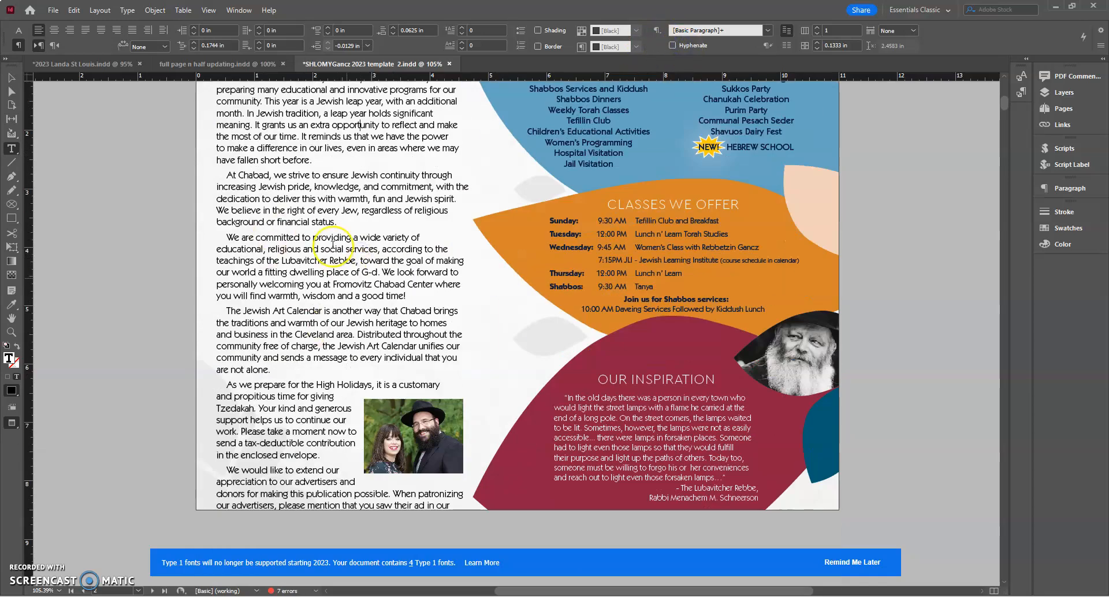
{"action": "scroll", "coordinate": [361, 234], "scroll_direction": "up", "scroll_amount": 3}
Reduce the font size of the whole letter to 11 pt and further to 10 pt.
{"action": "key", "text": "ctrl+a"}
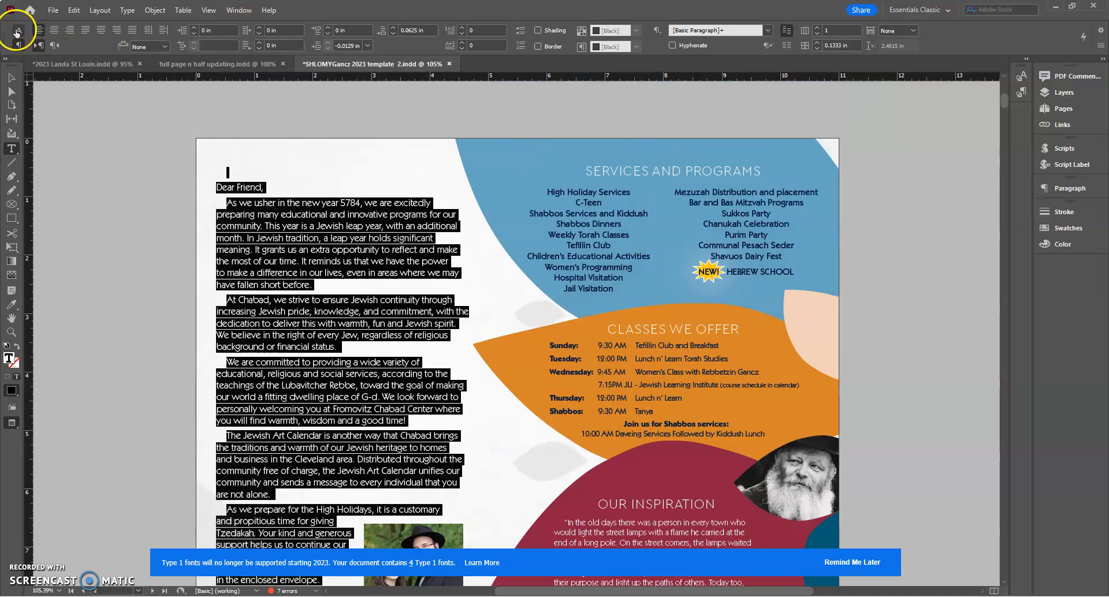
{"action": "left_click", "coordinate": [19, 30]}
{"action": "left_click", "coordinate": [144, 38]}
{"action": "scroll", "coordinate": [383, 248], "scroll_direction": "down", "scroll_amount": 3}
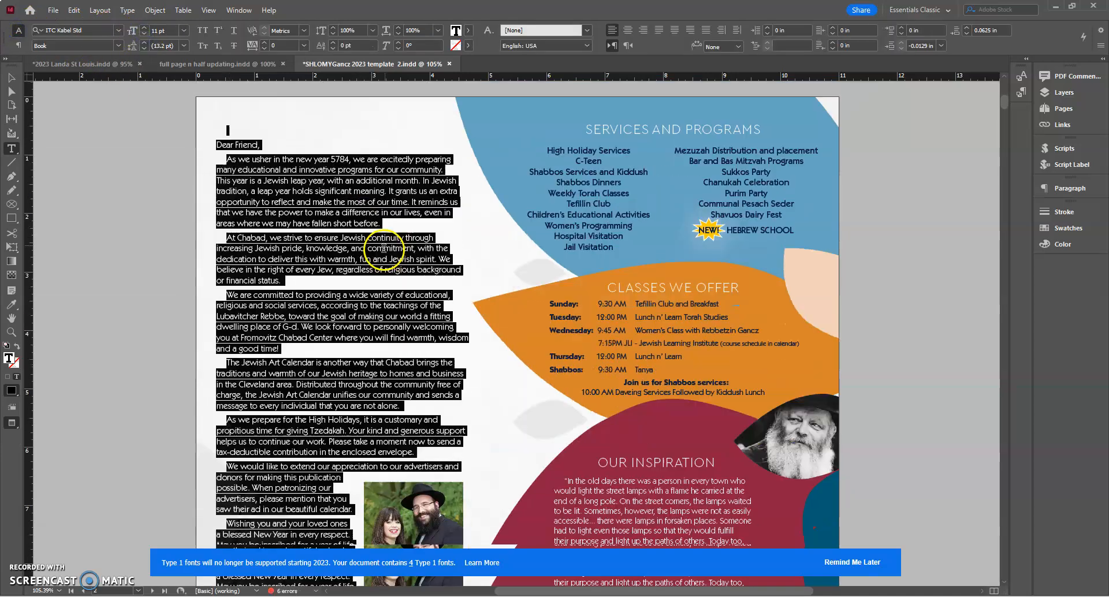
{"action": "scroll", "coordinate": [384, 248], "scroll_direction": "up", "scroll_amount": 3}
{"action": "left_click", "coordinate": [143, 33]}
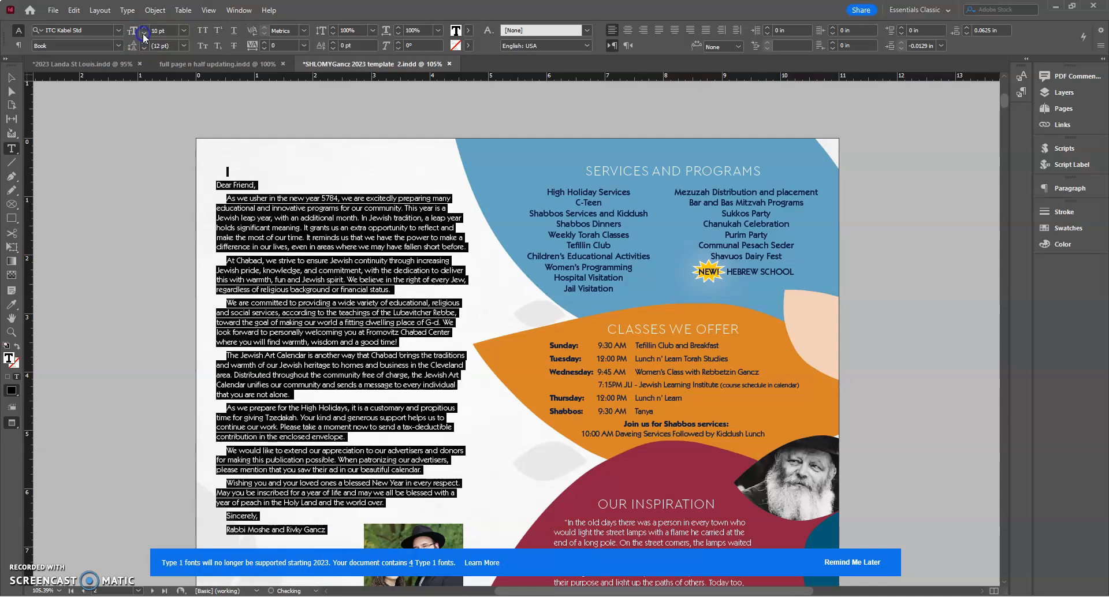
Widen the letter's text frame to about 4.5 in by extending its right edge.
{"action": "left_click", "coordinate": [12, 77]}
{"action": "left_click_drag", "start_coordinate": [468, 427], "coordinate": [480, 426]}
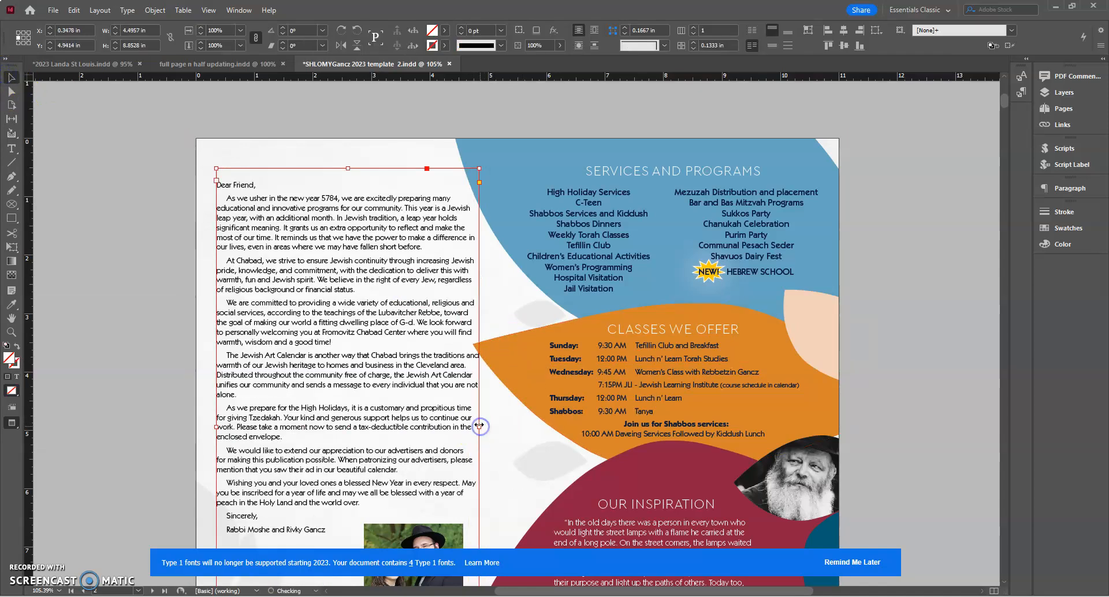
{"action": "scroll", "coordinate": [381, 312], "scroll_direction": "down", "scroll_amount": 4}
{"action": "scroll", "coordinate": [375, 293], "scroll_direction": "up", "scroll_amount": 2}
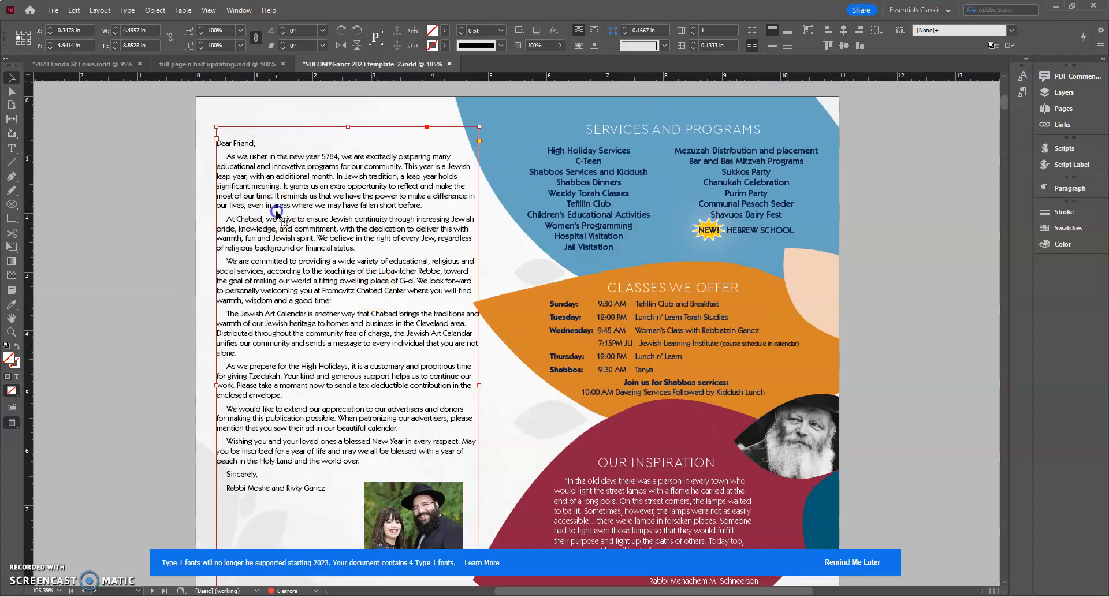
Try the whole letter at 11 pt and settle on a font size of 10.5 pt.
{"action": "double_click", "coordinate": [298, 220]}
{"action": "key", "text": "ctrl+a"}
{"action": "left_click", "coordinate": [144, 27]}
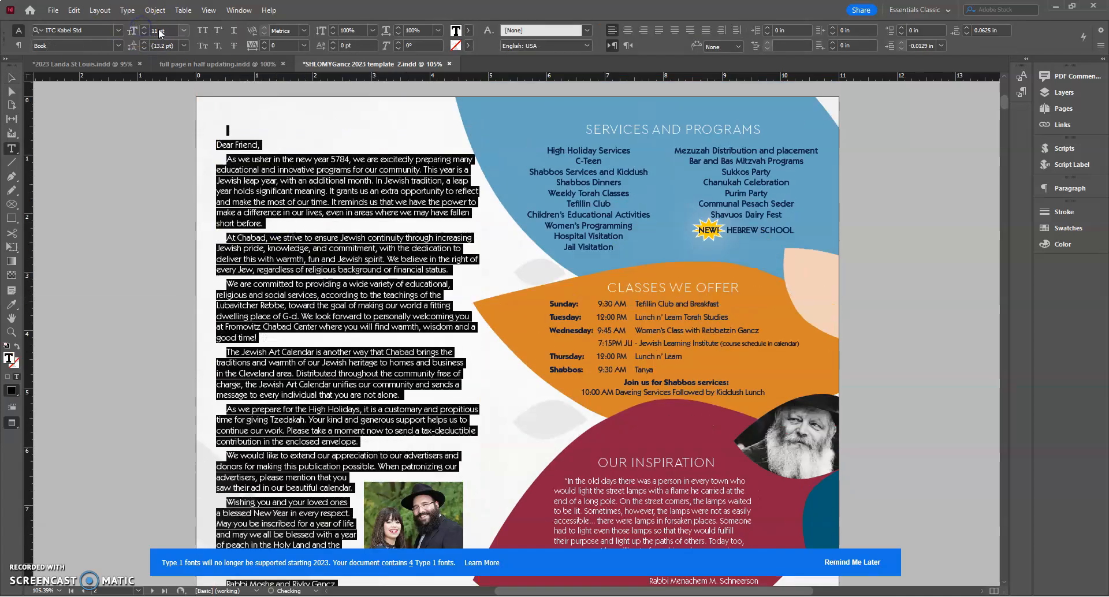
{"action": "scroll", "coordinate": [223, 156], "scroll_direction": "down", "scroll_amount": 4}
{"action": "scroll", "coordinate": [292, 186], "scroll_direction": "up", "scroll_amount": 6}
{"action": "left_click", "coordinate": [164, 30]}
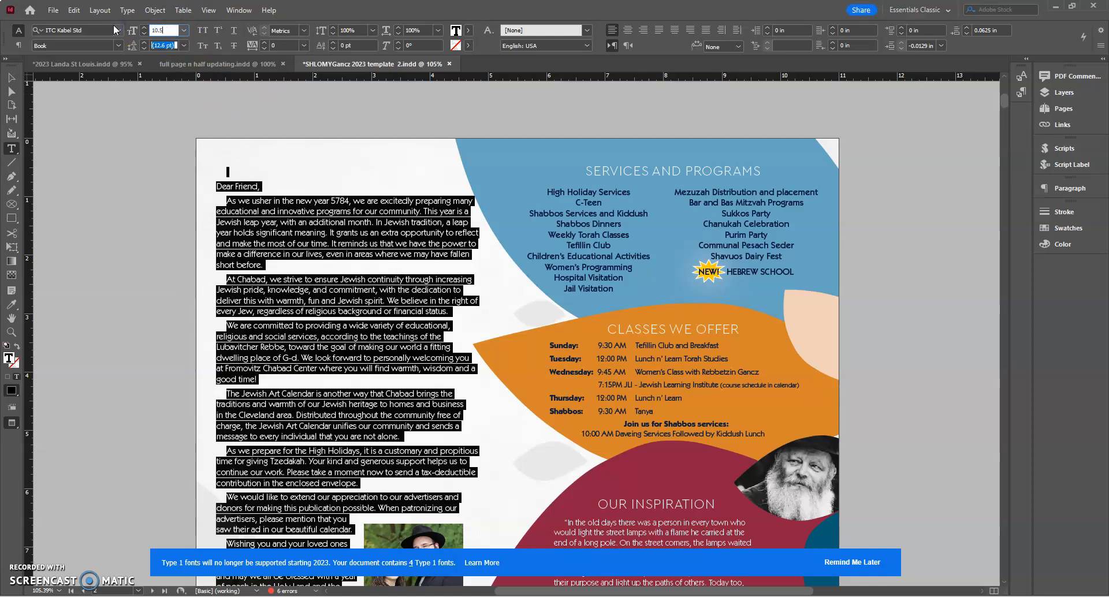
{"action": "left_click", "coordinate": [363, 274]}
{"action": "left_click", "coordinate": [9, 80]}
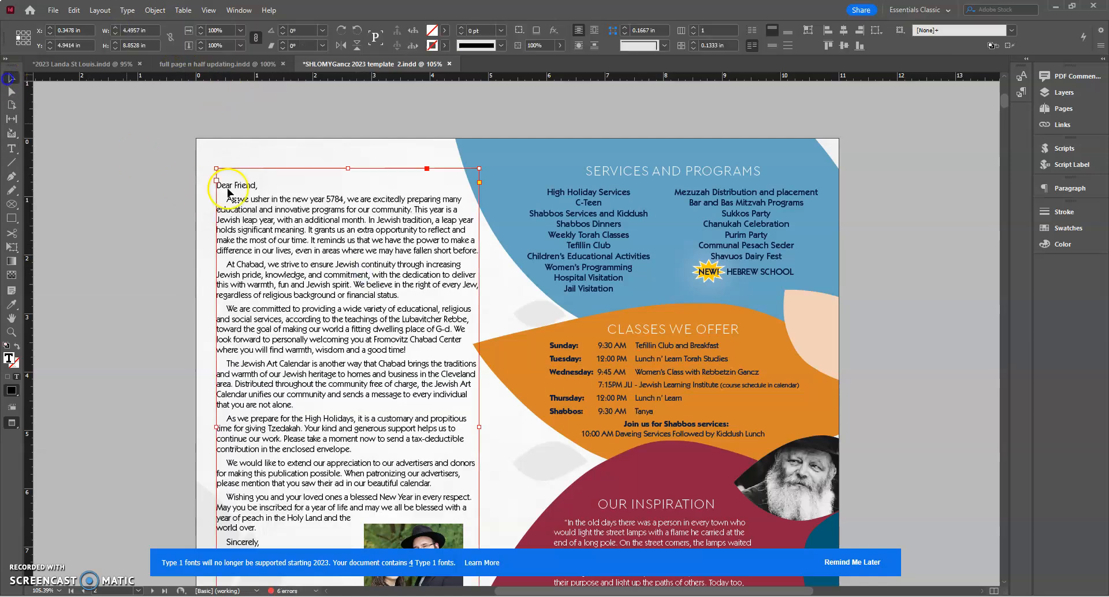
Try a tracking of -50 on the entire letter and return it to 0.
{"action": "double_click", "coordinate": [230, 192]}
{"action": "key", "text": "ctrl+a"}
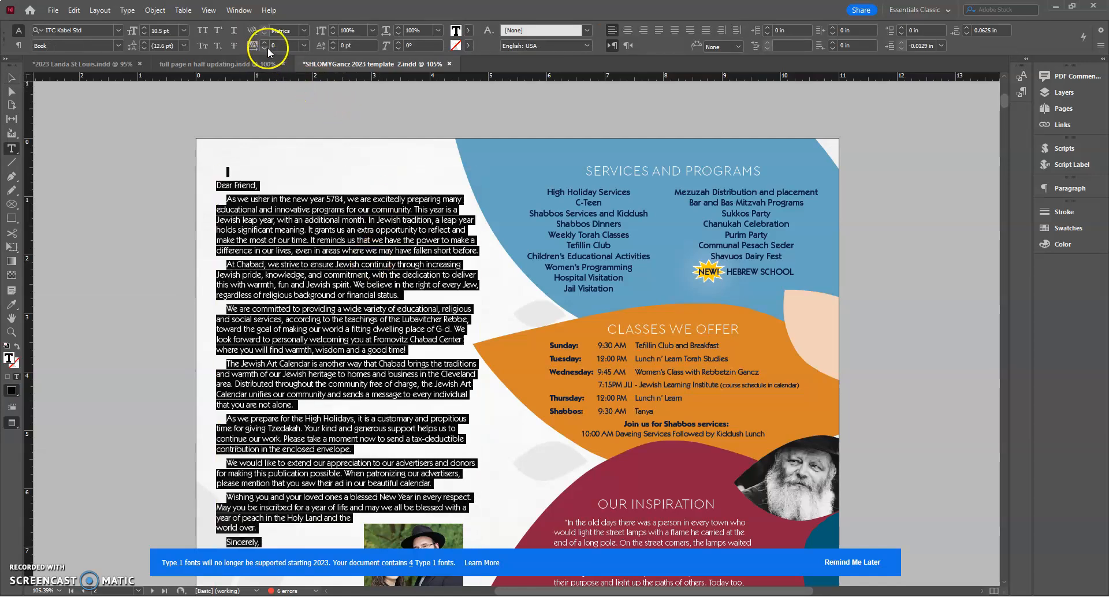
{"action": "left_click", "coordinate": [304, 45]}
{"action": "left_click", "coordinate": [291, 78]}
{"action": "left_click", "coordinate": [329, 233]}
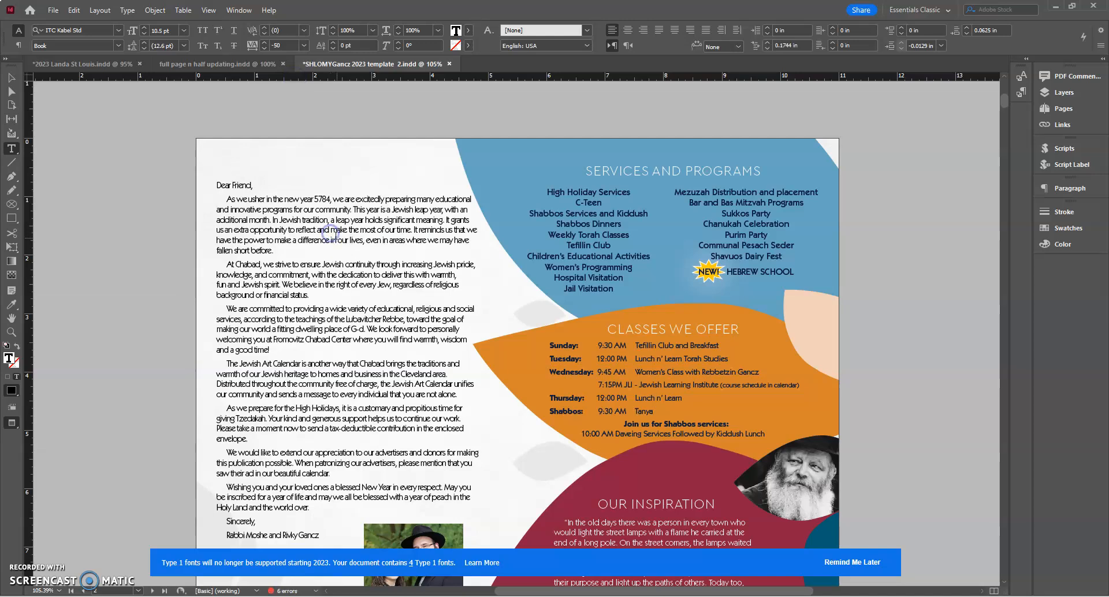
{"action": "key", "text": "ctrl+a"}
{"action": "left_click", "coordinate": [304, 45]}
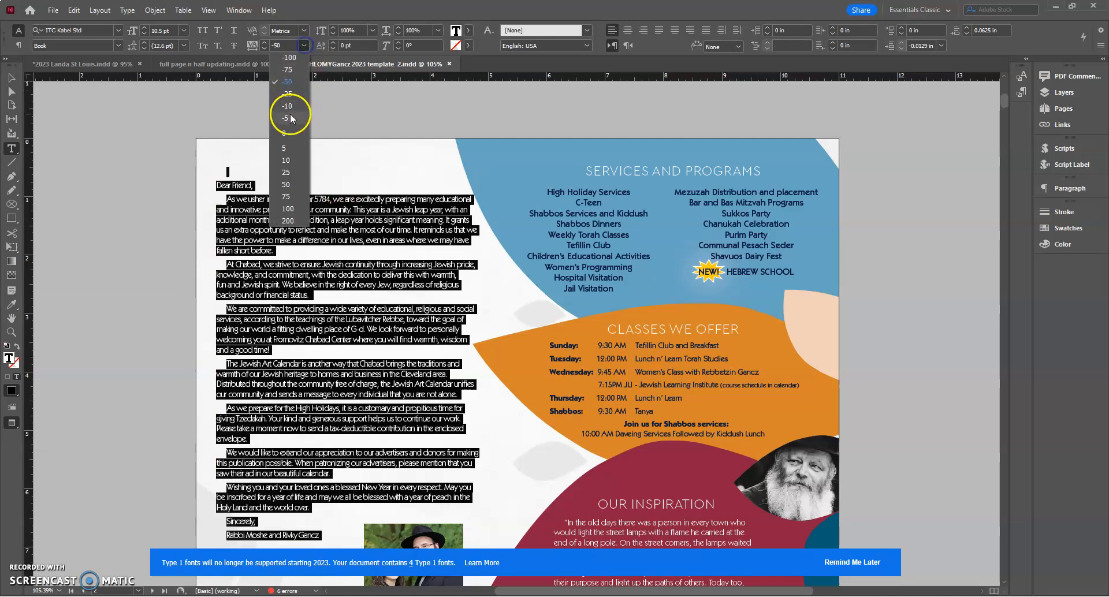
{"action": "left_click", "coordinate": [286, 132]}
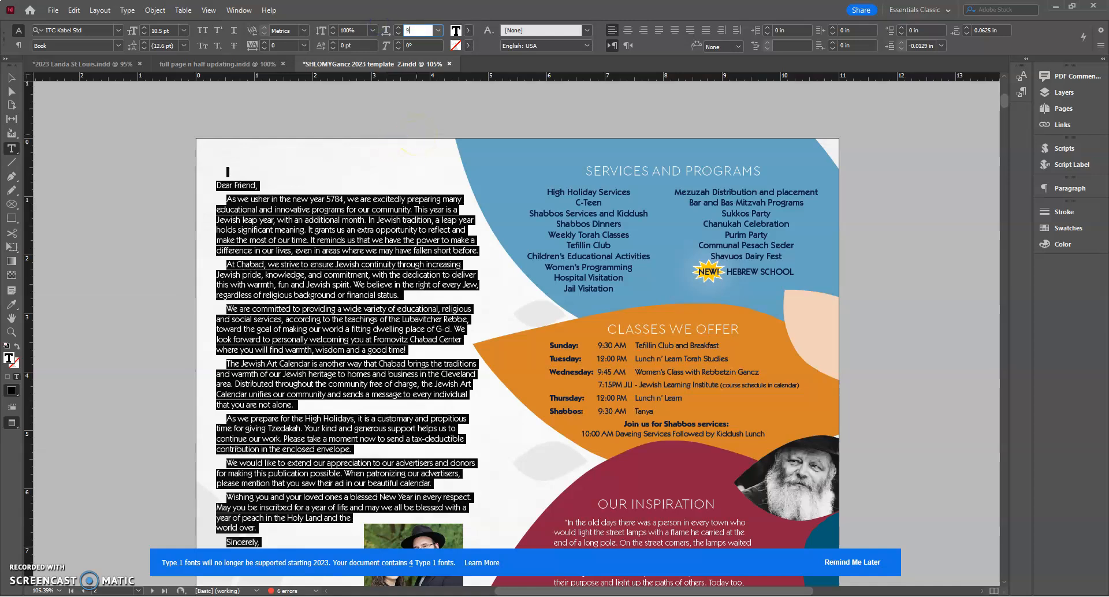
Try a 90% horizontal scale on the entire letter and restore it to 100%.
{"action": "key", "text": "Return"}
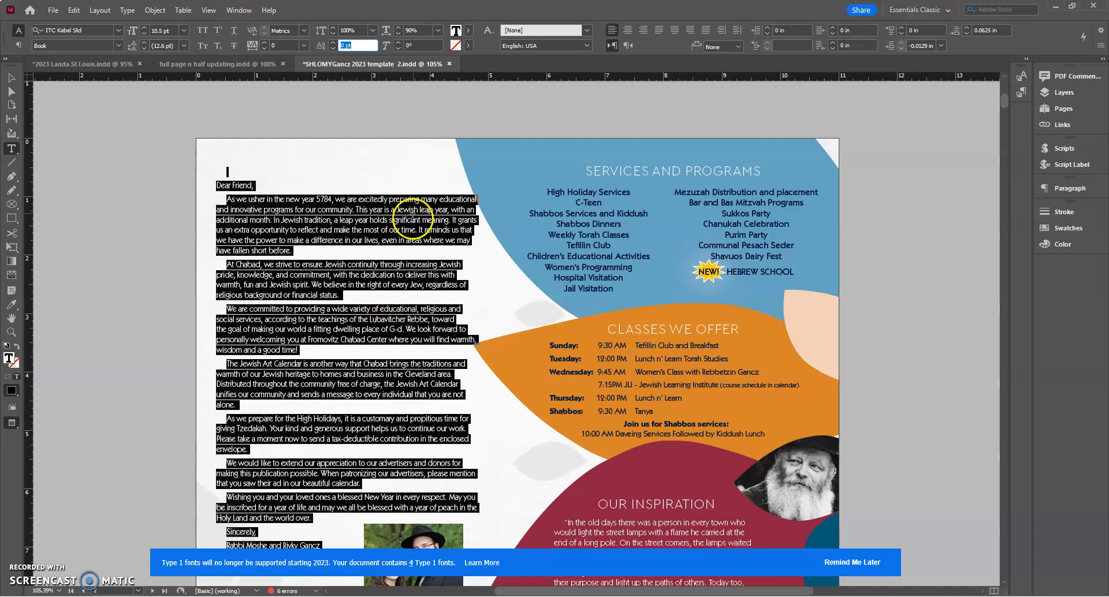
{"action": "left_click", "coordinate": [438, 32]}
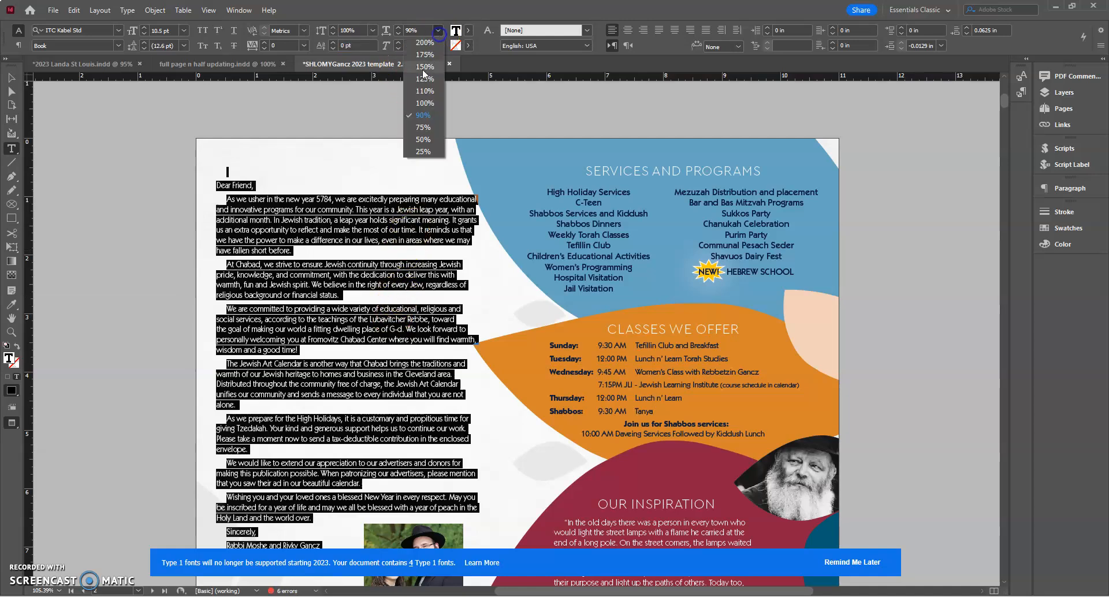
{"action": "left_click", "coordinate": [428, 107]}
{"action": "left_click", "coordinate": [12, 77]}
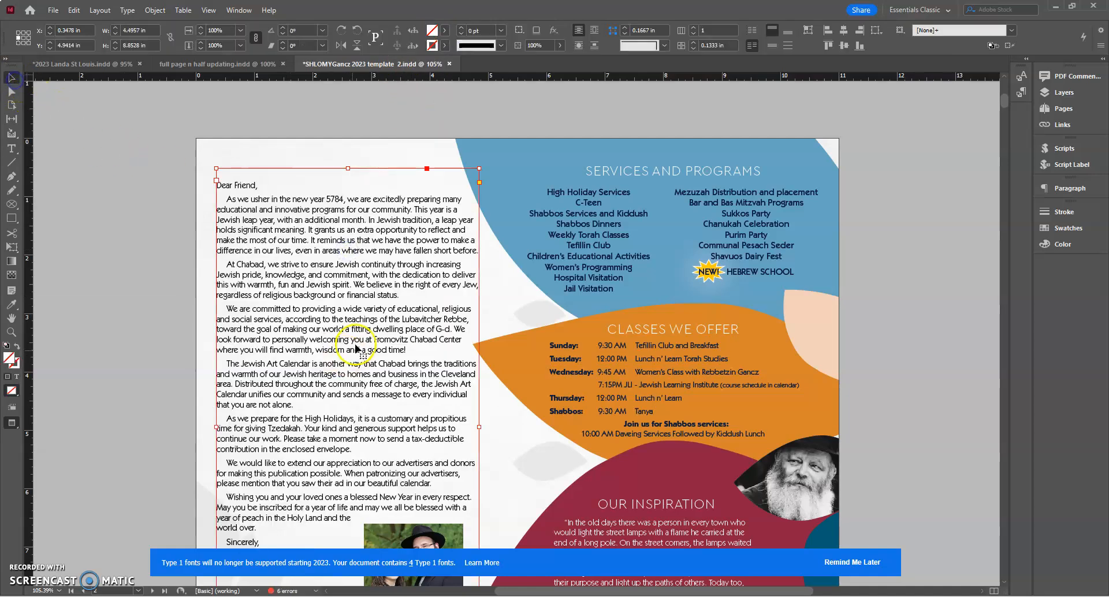
Turn off text wrap for the couple's photo beneath the letter and move the photo up over the closing paragraphs, to about Y 6.47 in.
{"action": "scroll", "coordinate": [356, 348], "scroll_direction": "down", "scroll_amount": 3}
{"action": "left_click", "coordinate": [449, 410]}
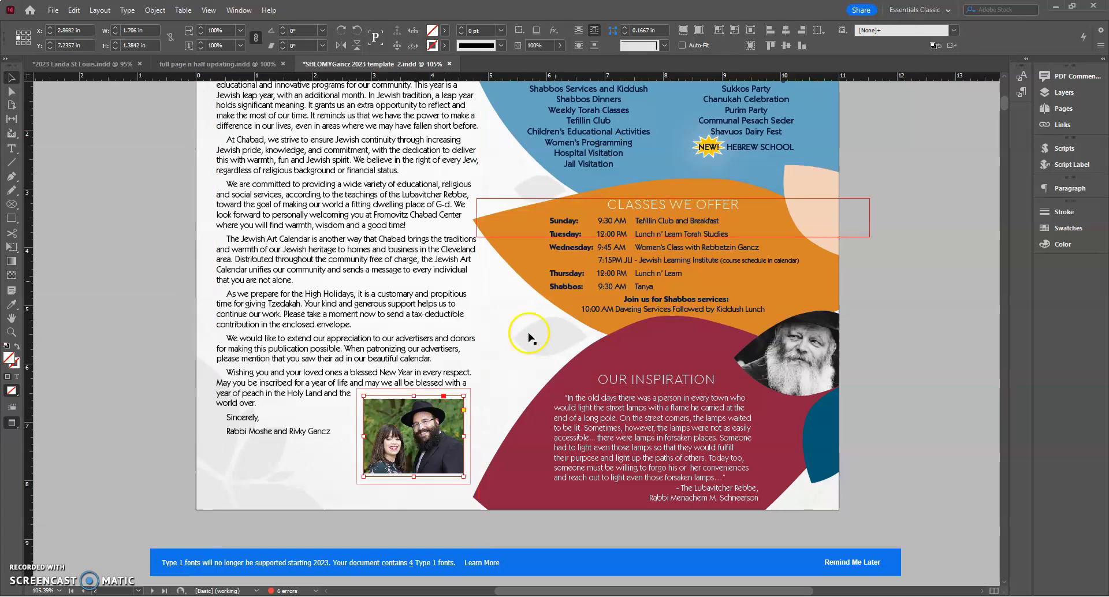
{"action": "left_click", "coordinate": [578, 30]}
{"action": "left_click_drag", "start_coordinate": [429, 445], "coordinate": [431, 400]}
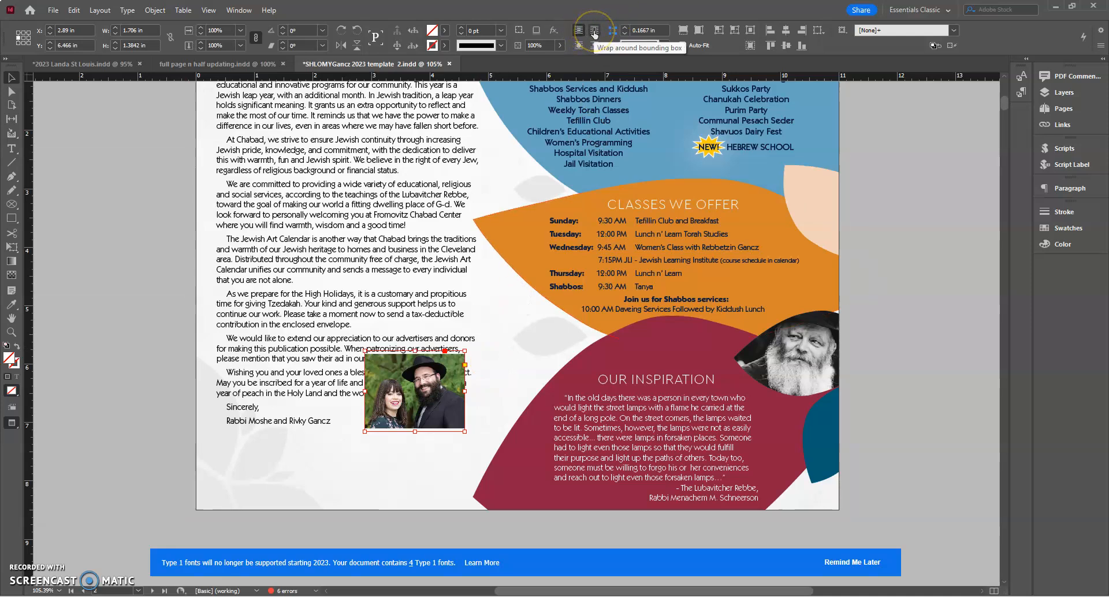
Wrap the letter text around the photo's bounding box and lower the photo to about Y 6.74 in.
{"action": "left_click", "coordinate": [594, 35]}
{"action": "left_click_drag", "start_coordinate": [442, 404], "coordinate": [444, 421]}
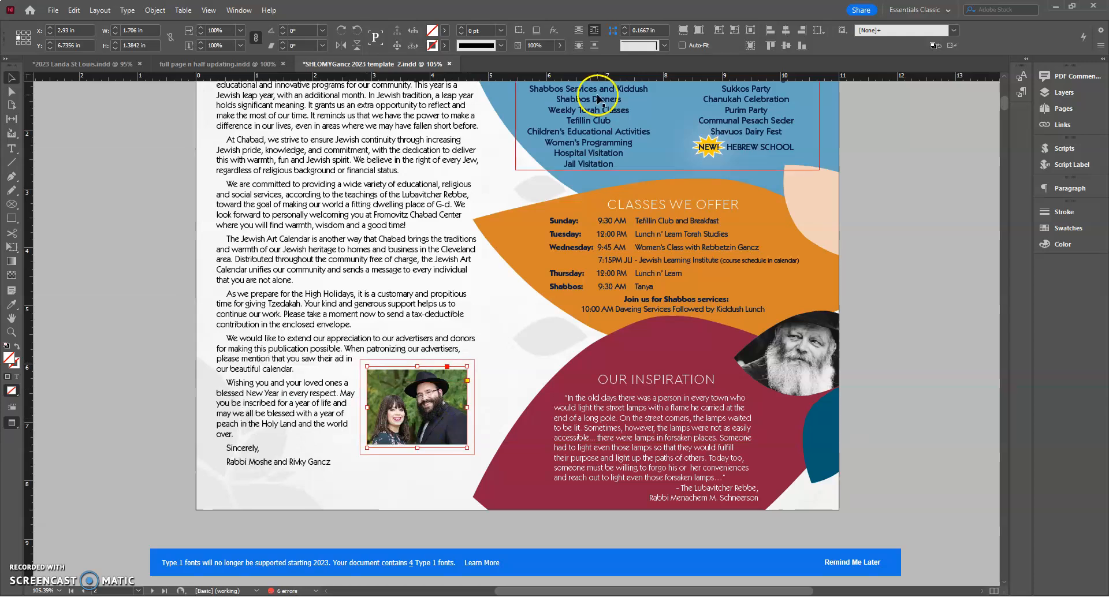
{"action": "left_click", "coordinate": [594, 32]}
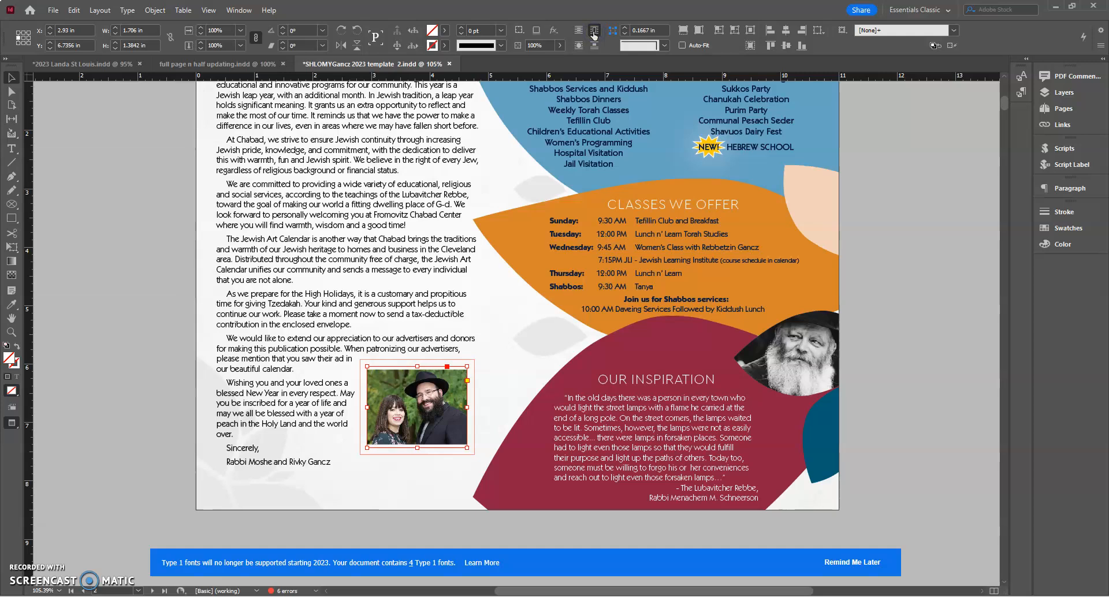
Open the photo's Text Wrap options, try an offset of 0 in on all sides, and restore it to 0.125 in.
{"action": "left_click", "coordinate": [595, 33], "text": "alt"}
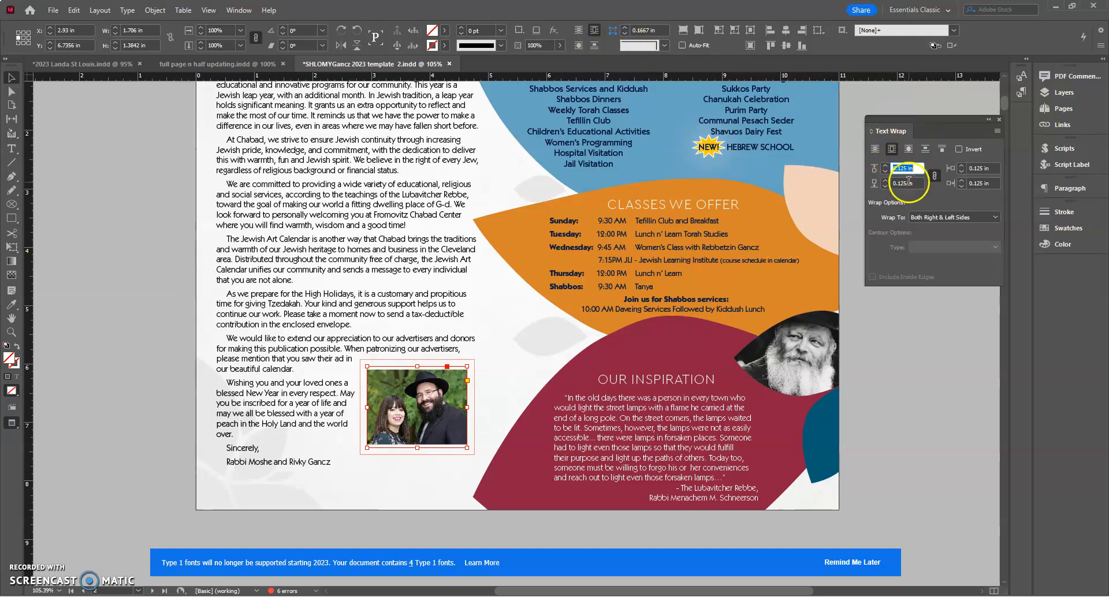
{"action": "left_click", "coordinate": [885, 166]}
{"action": "left_click", "coordinate": [885, 166]}
{"action": "left_click", "coordinate": [885, 166]}
{"action": "left_click", "coordinate": [885, 171]}
{"action": "left_click", "coordinate": [885, 171]}
{"action": "left_click", "coordinate": [884, 171]}
{"action": "left_click", "coordinate": [885, 170]}
{"action": "left_click", "coordinate": [885, 171]}
{"action": "left_click", "coordinate": [884, 171]}
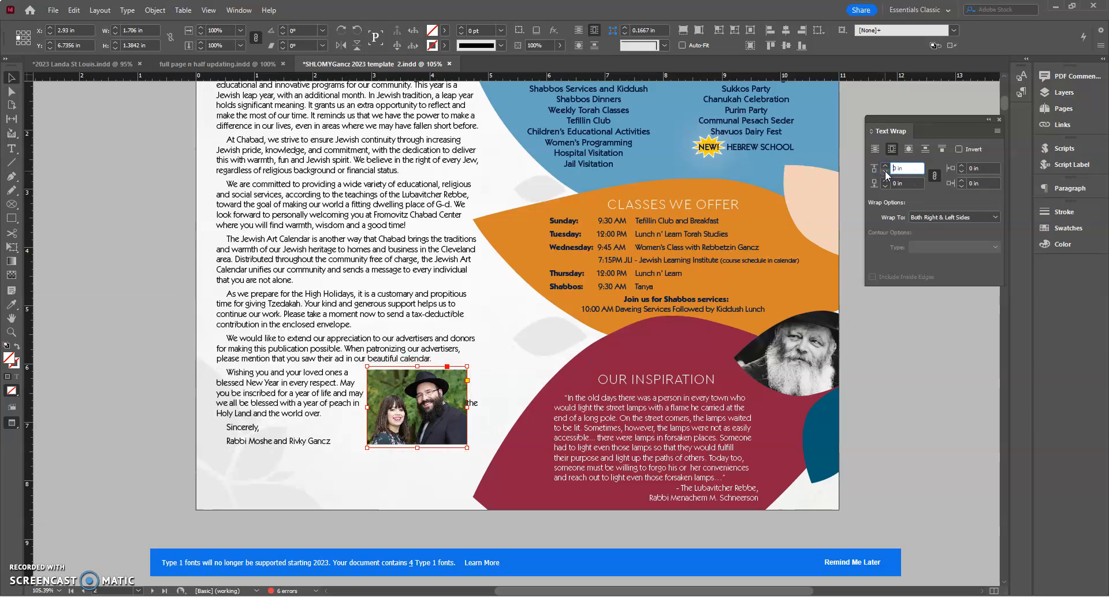
{"action": "left_click", "coordinate": [885, 166]}
{"action": "left_click", "coordinate": [886, 165]}
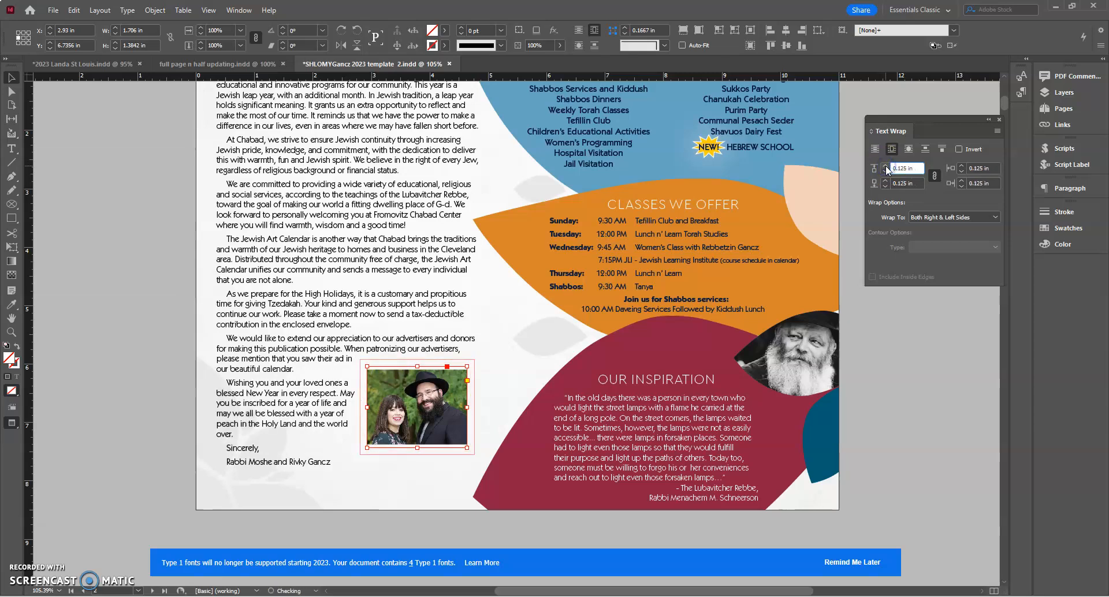